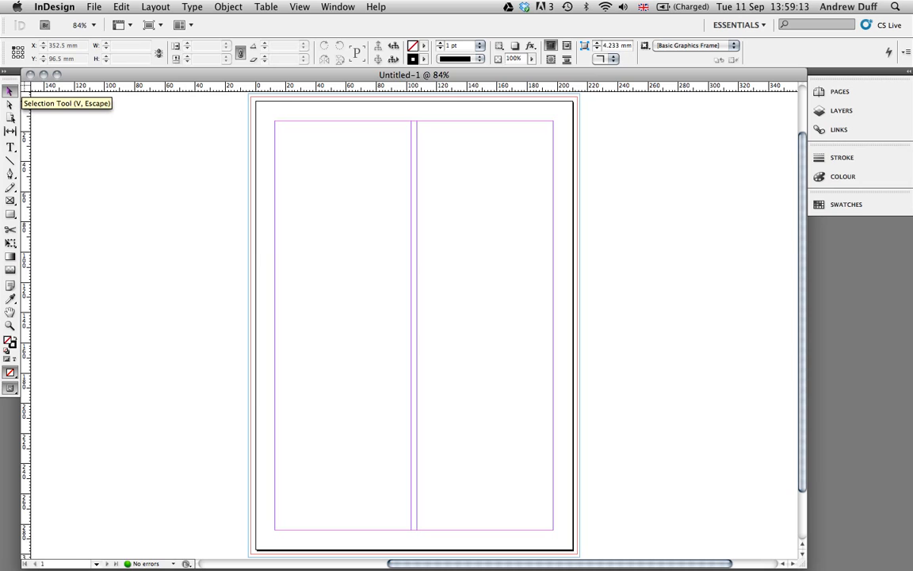
Examine the Selection, Direct Selection, Page and Gap tools in the toolbox.
click(10, 91)
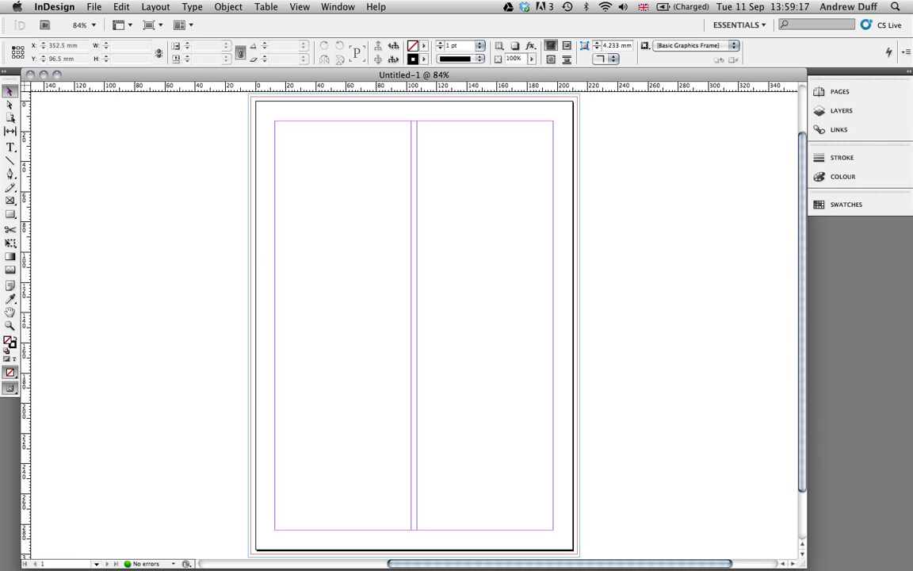
click(11, 117)
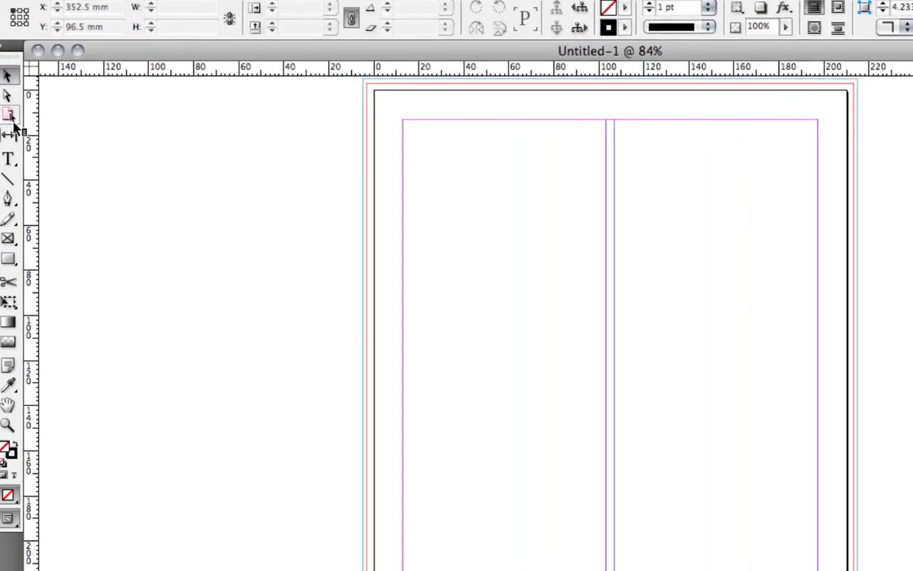
click(7, 75)
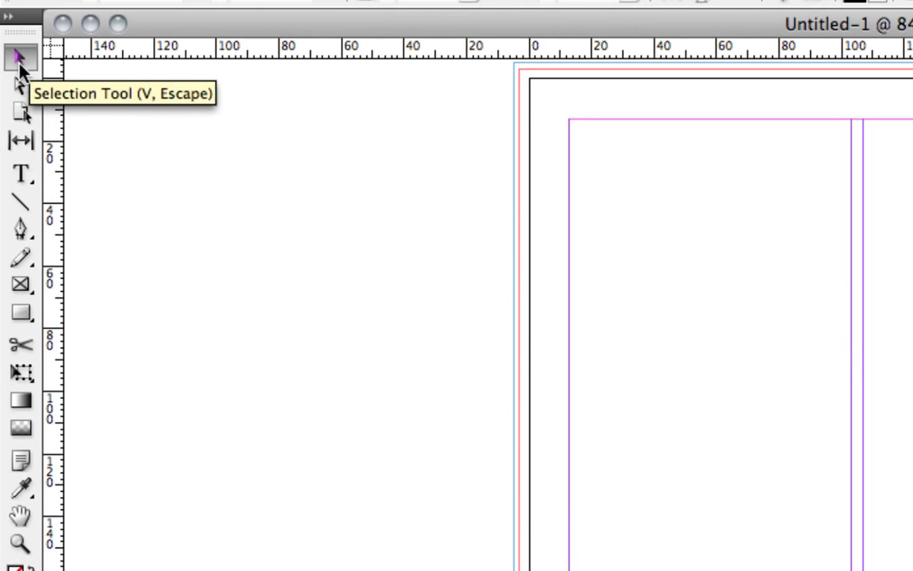
click(21, 84)
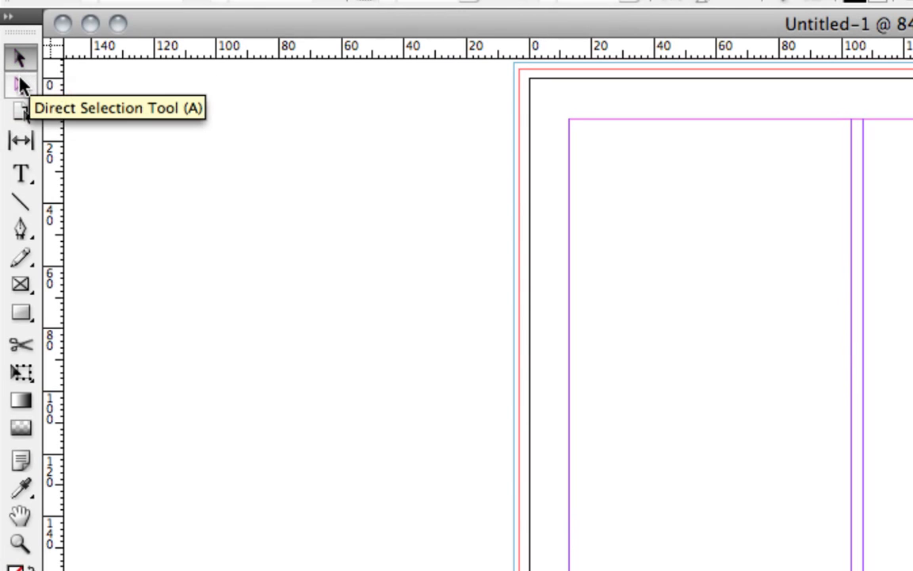
click(21, 112)
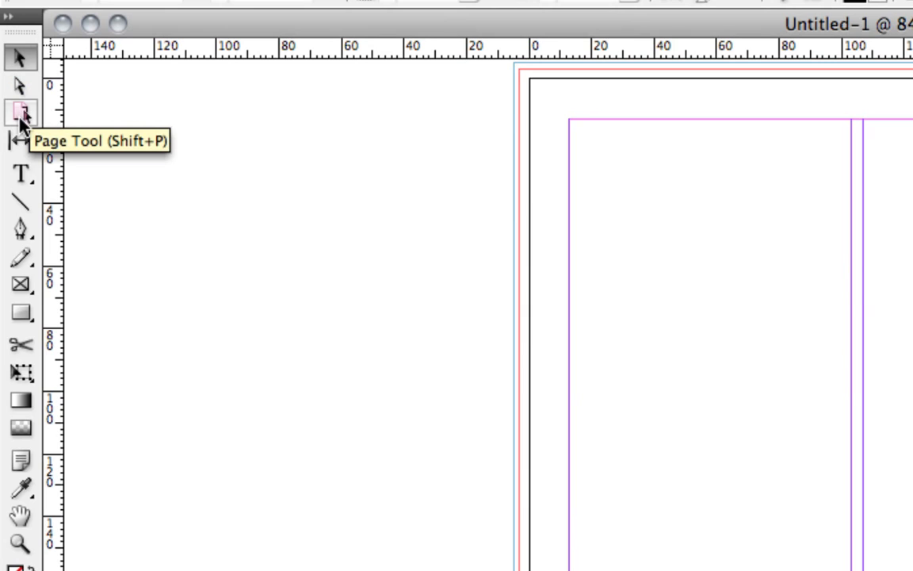
click(21, 141)
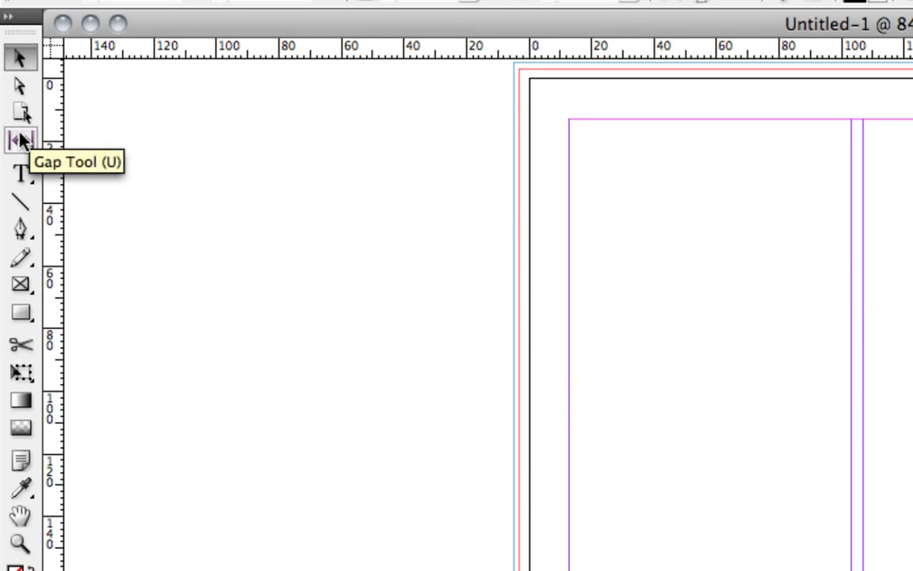
click(18, 60)
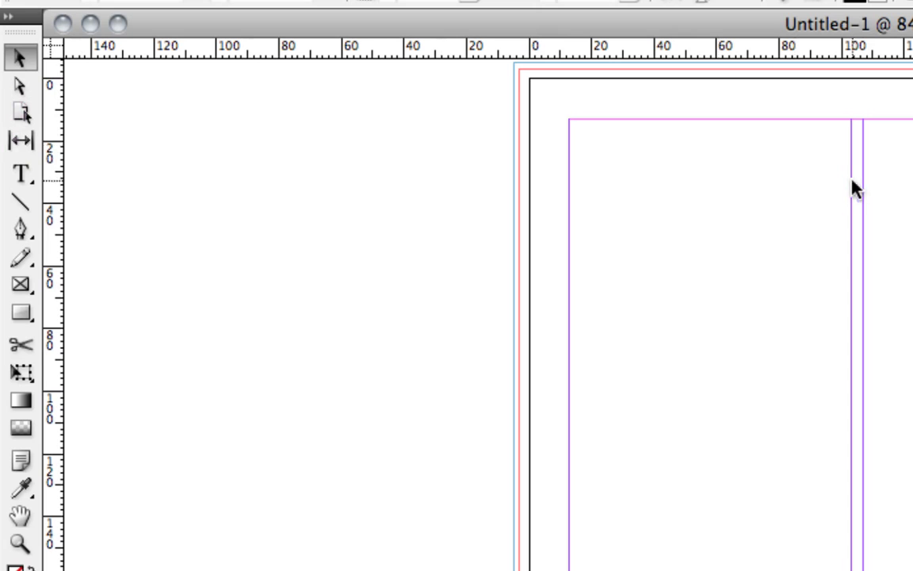
Examine the Type, Pen, Pencil, Frame and Rectangle tools, including the hidden Type on a Path, Ellipse and Polygon variants.
click(28, 179)
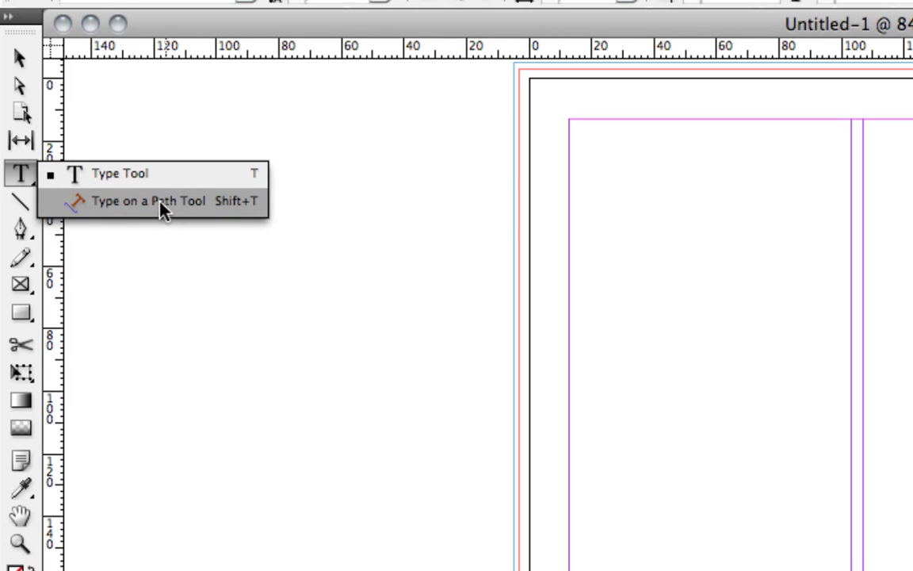
click(57, 179)
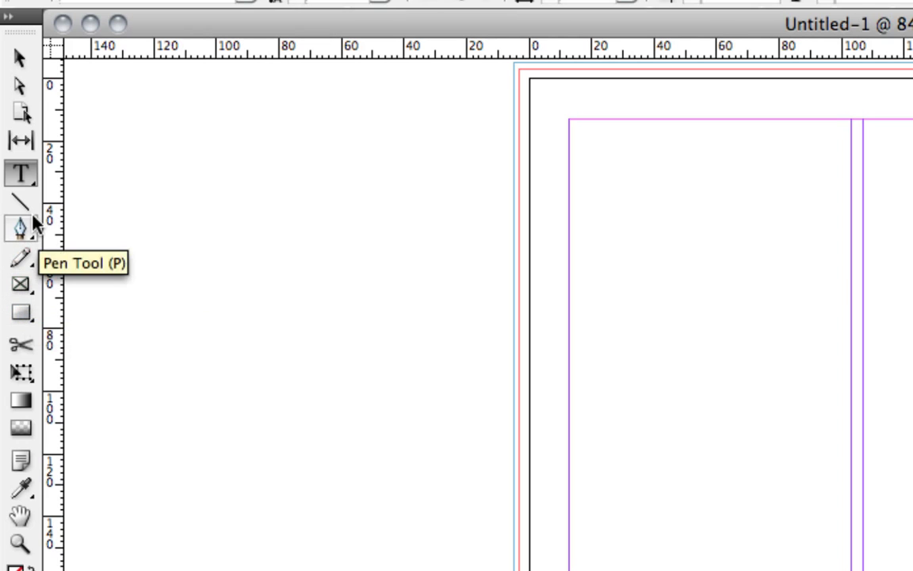
mouse_move(32, 217)
mouse_down()
mouse_move(26, 230)
mouse_move(106, 232)
mouse_move(127, 300)
mouse_move(119, 307)
mouse_move(107, 233)
mouse_move(96, 240)
mouse_move(136, 234)
mouse_move(129, 226)
mouse_move(118, 283)
mouse_move(92, 260)
mouse_move(26, 260)
mouse_up()
mouse_move(26, 260)
mouse_down()
mouse_move(53, 255)
mouse_move(78, 310)
mouse_move(75, 267)
mouse_move(22, 261)
mouse_up()
click(22, 283)
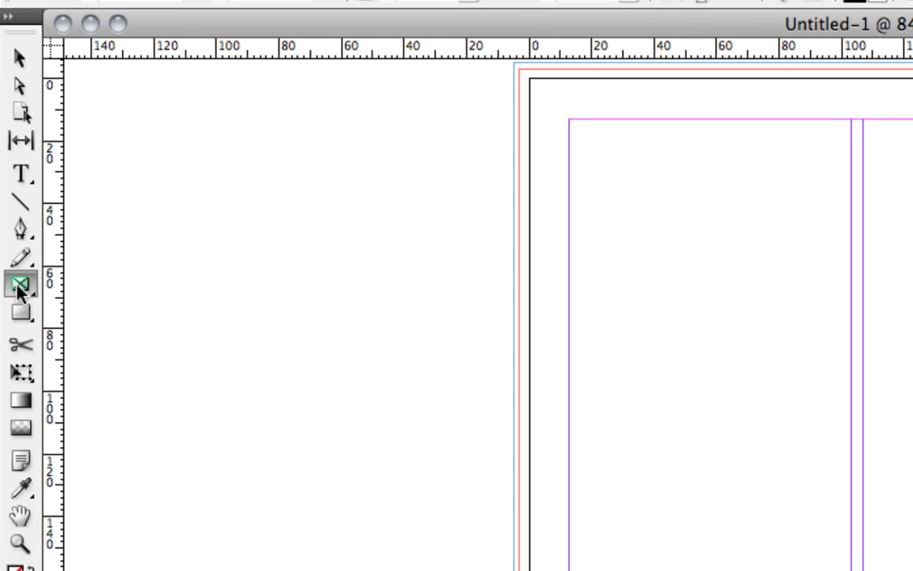
drag(21, 290, 123, 226)
click(23, 313)
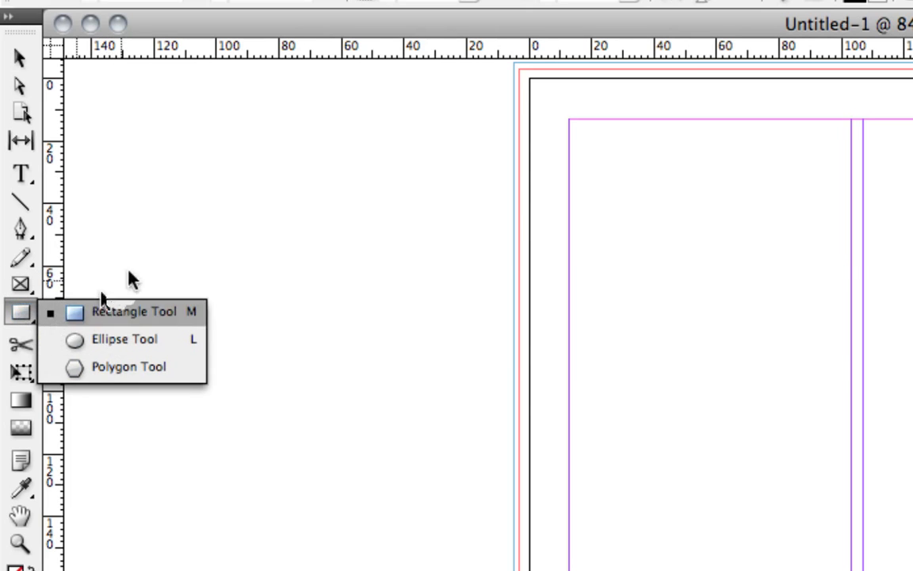
Try to create a 35.278 mm square on the pasteboard with the Rectangle tool.
click(133, 251)
drag(824, 405, 549, 380)
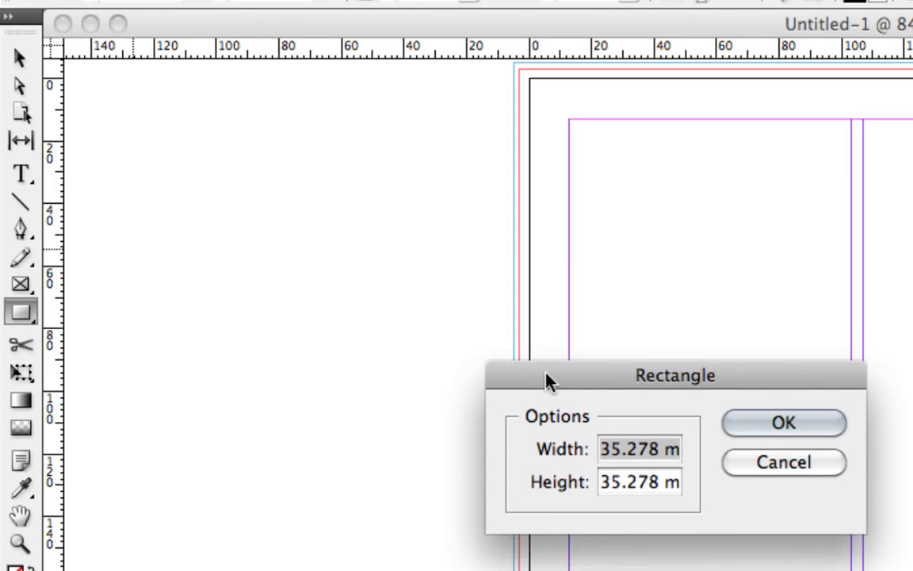
click(727, 422)
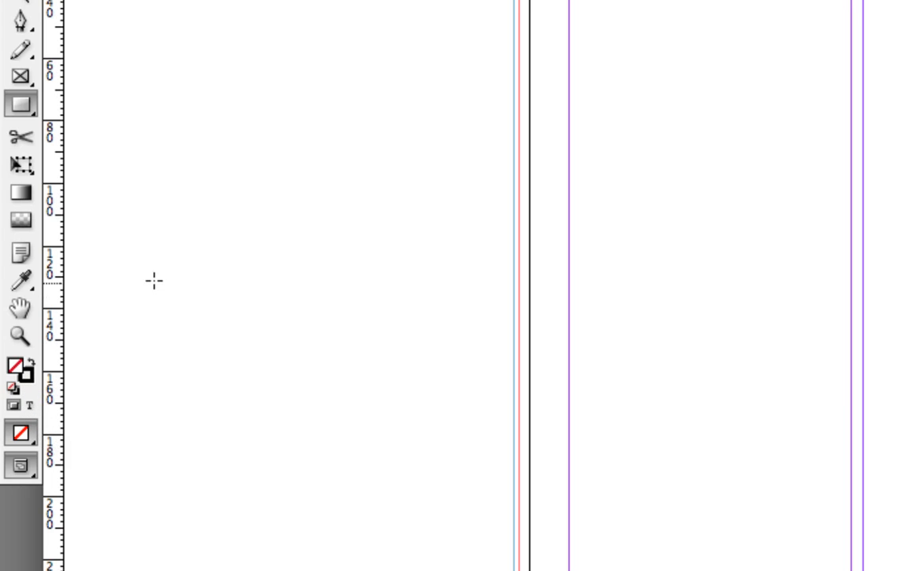
View the document at 200% around the page's edge and fit the whole page in the window.
scroll(154, 279, up, 4)
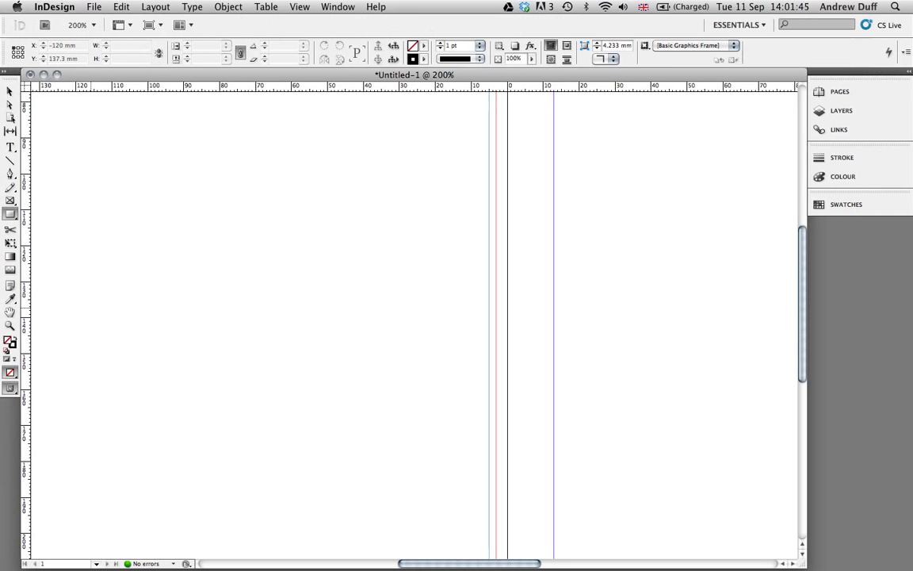
scroll(83, 277, right, 8)
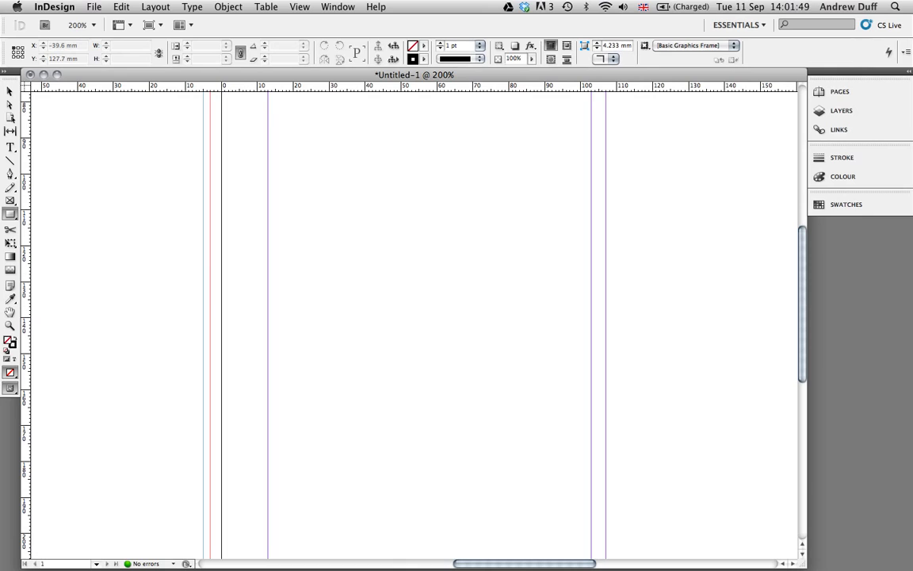
key(super+0)
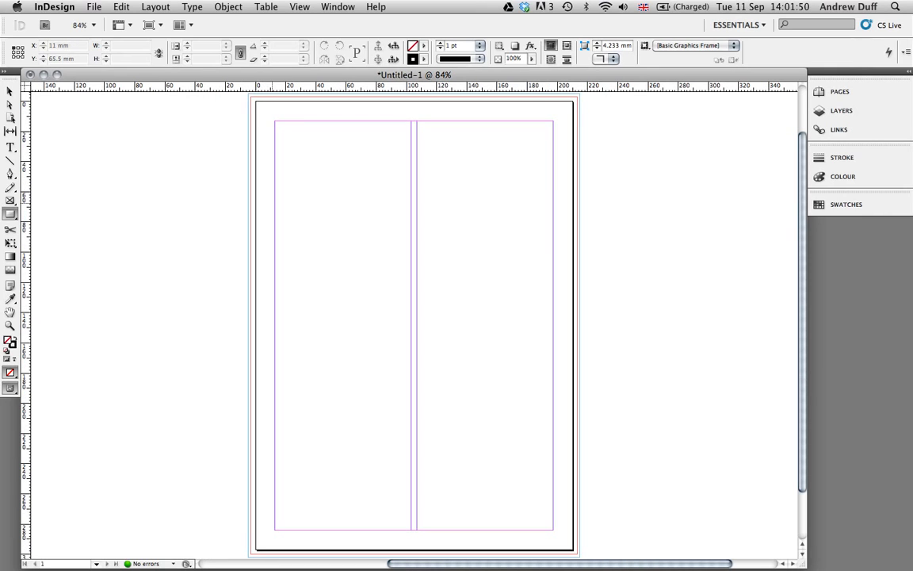
Switch through the Selection, Pencil, Direct Selection and Gradient tools, finishing with the Free Transform tool active.
key(v)
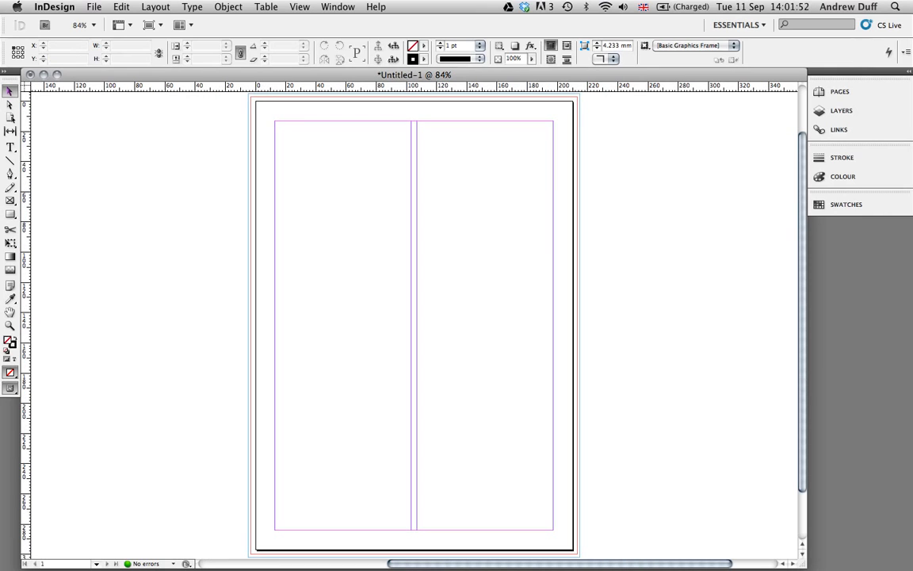
key(n)
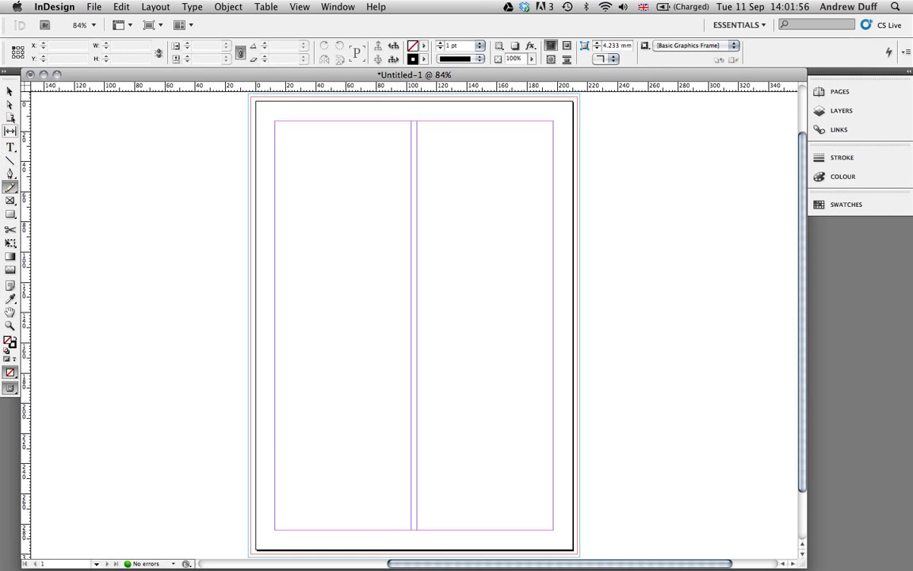
click(9, 105)
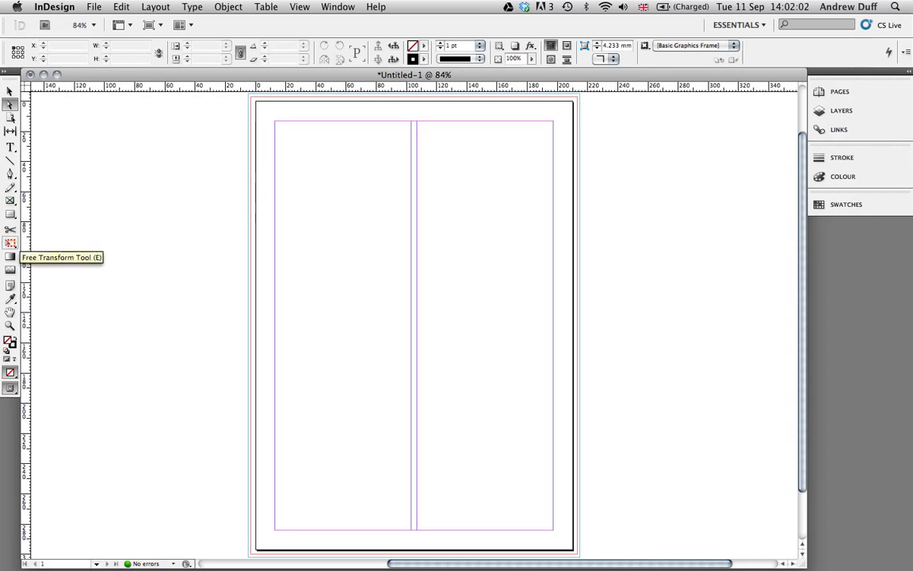
click(10, 256)
click(10, 242)
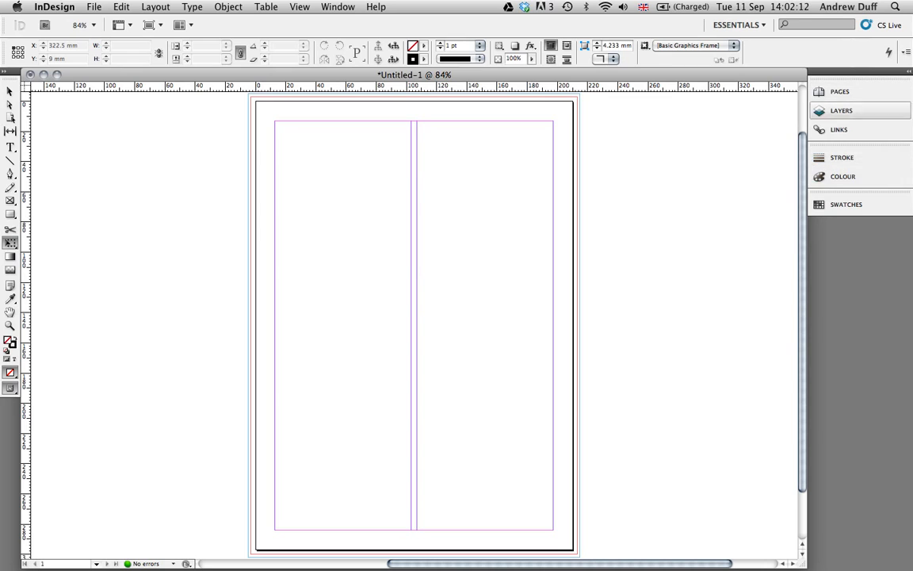
Examine the contents of the docked Pages, Layers, Links, Stroke and Colour panels one after another.
click(840, 92)
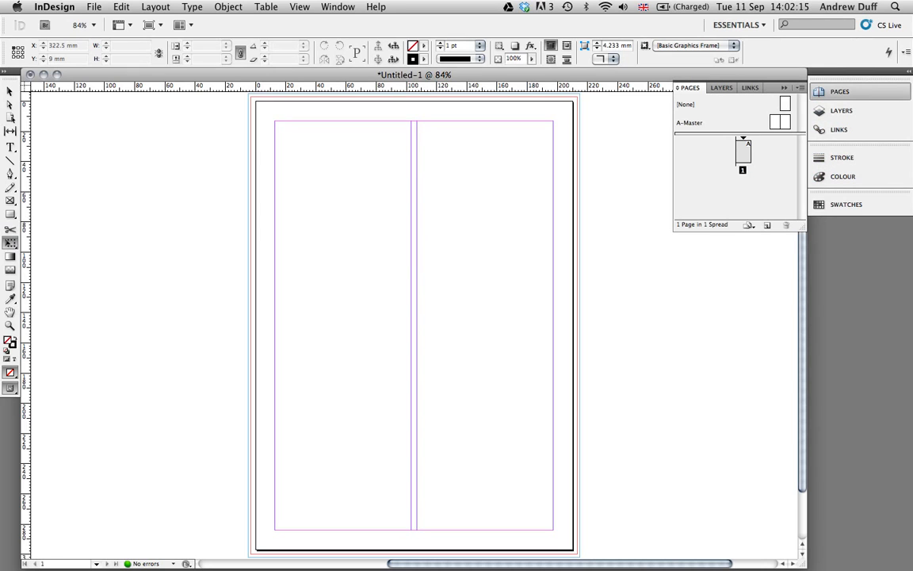
click(840, 92)
click(841, 111)
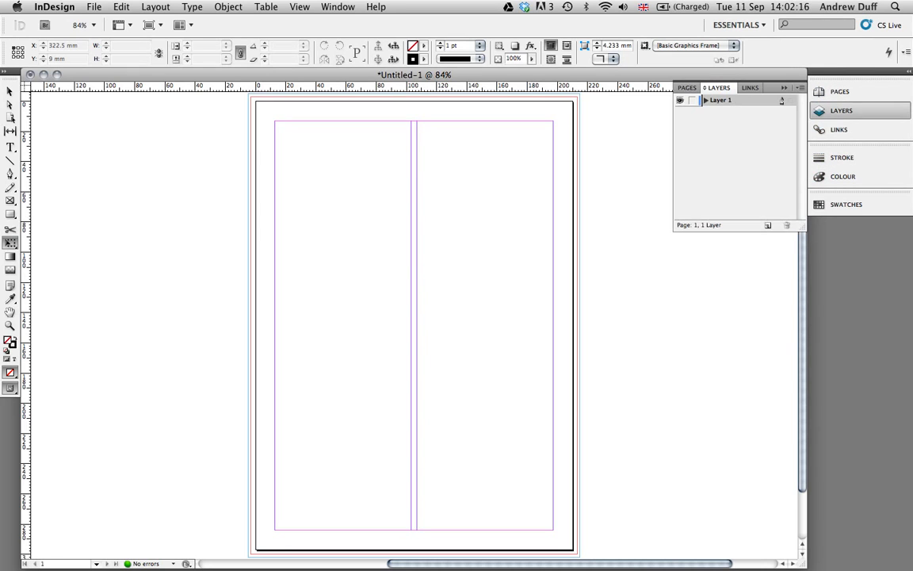
click(842, 111)
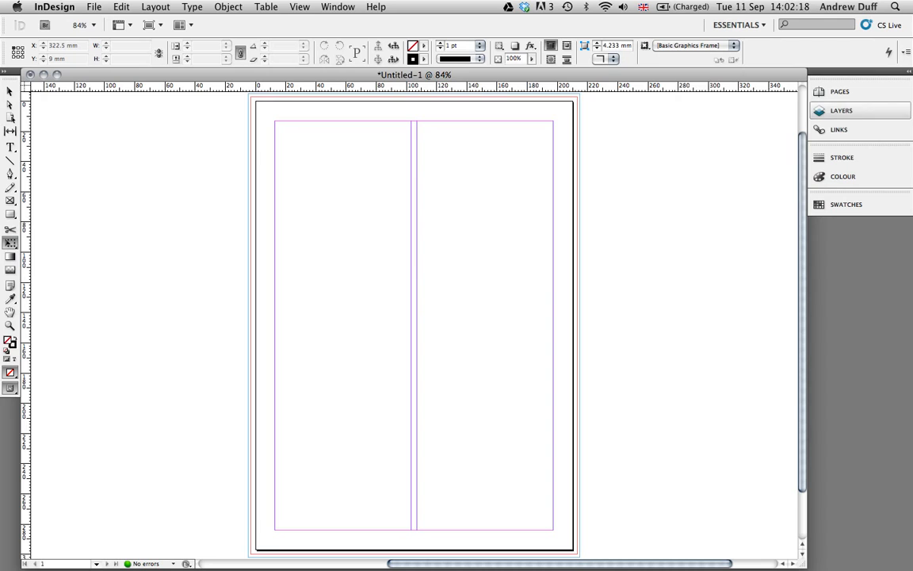
click(839, 129)
click(839, 129)
click(842, 157)
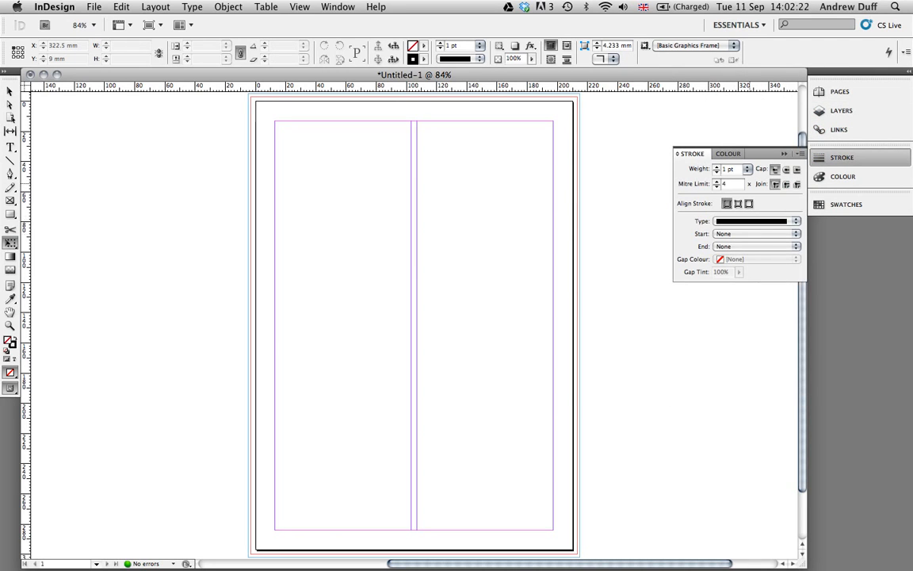
click(842, 176)
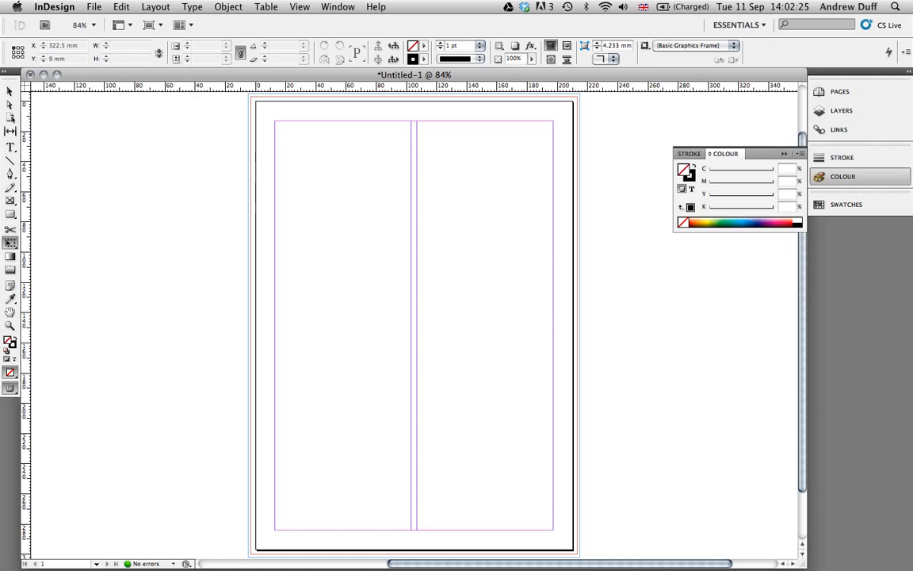
Detach the Stroke, Colour and Swatches panels from the dock, placing Colour beside Stroke and Swatches directly beneath Colour.
key(F10)
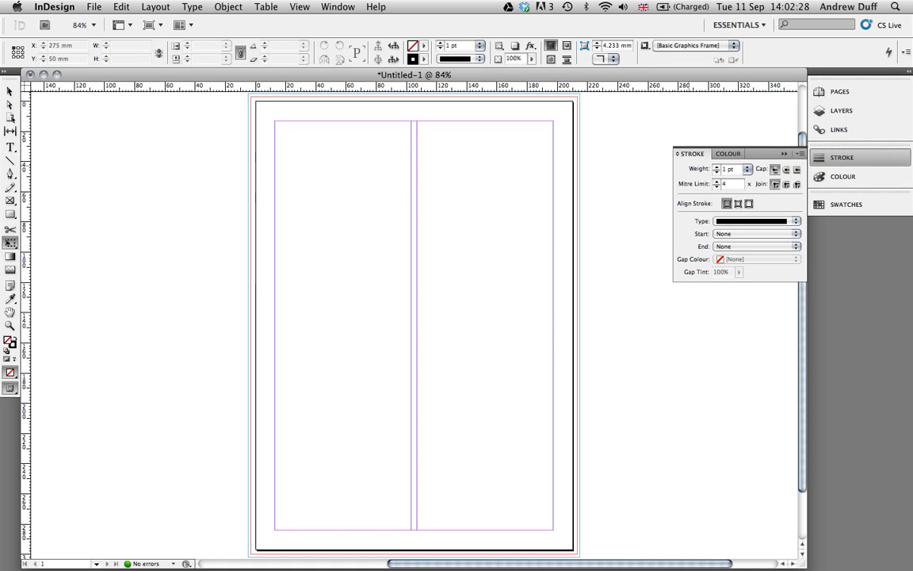
mouse_move(689, 153)
mouse_down()
mouse_move(623, 138)
mouse_move(618, 329)
mouse_up()
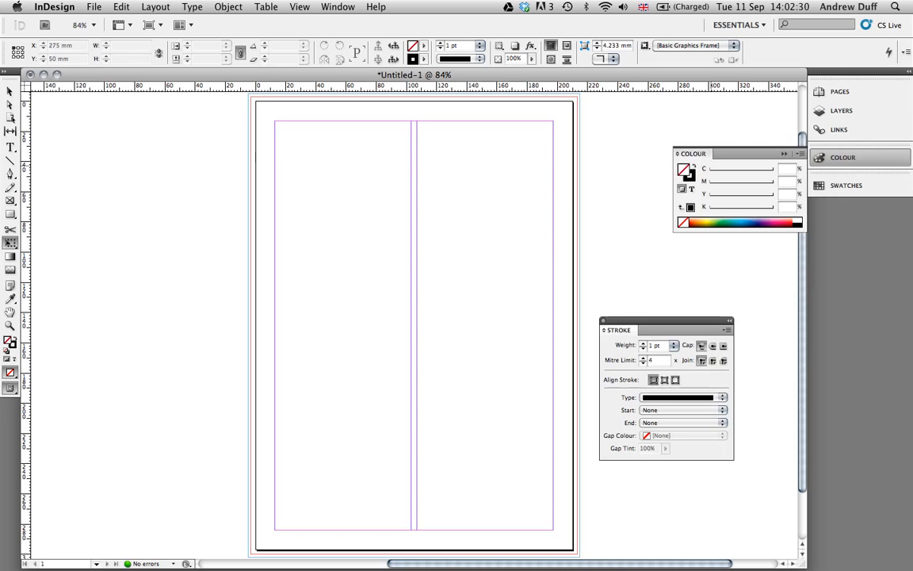
mouse_move(694, 153)
mouse_down()
mouse_move(784, 287)
mouse_move(688, 283)
mouse_move(755, 322)
mouse_up()
click(846, 146)
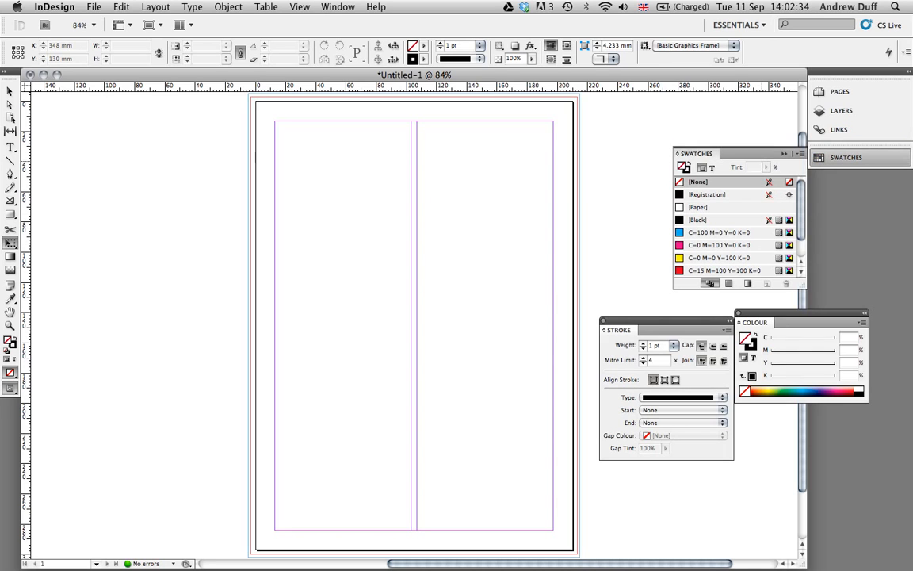
drag(696, 153, 761, 417)
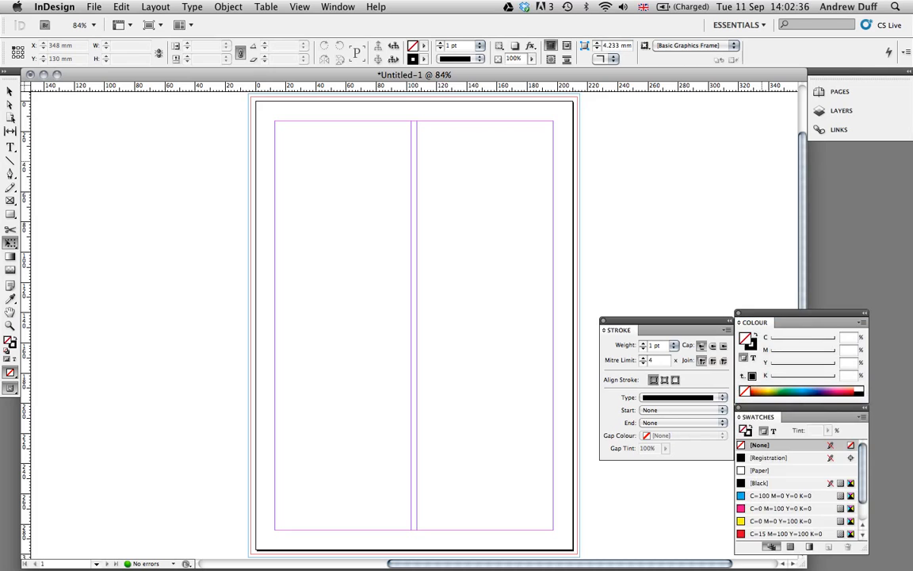
Show the Text Wrap panel and dock it in its own group beneath Links.
click(338, 6)
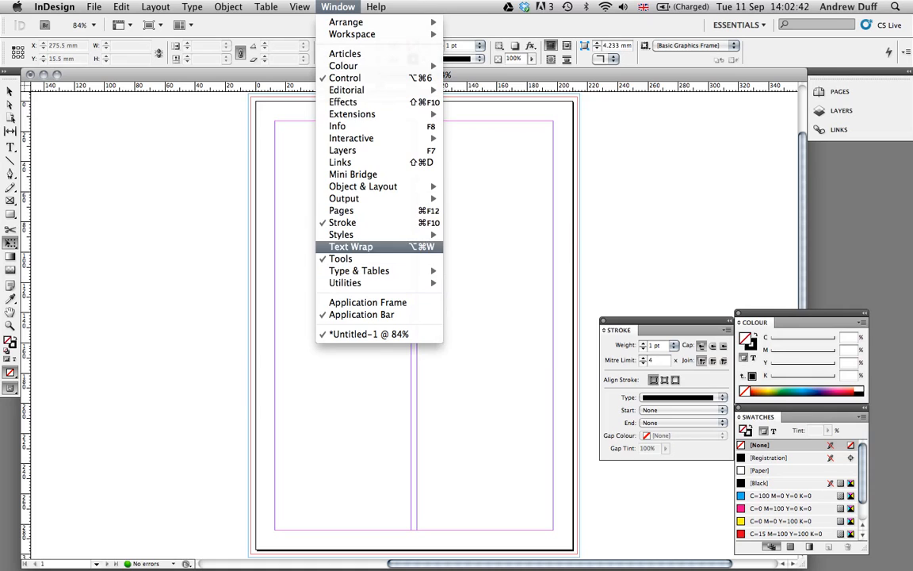
click(360, 248)
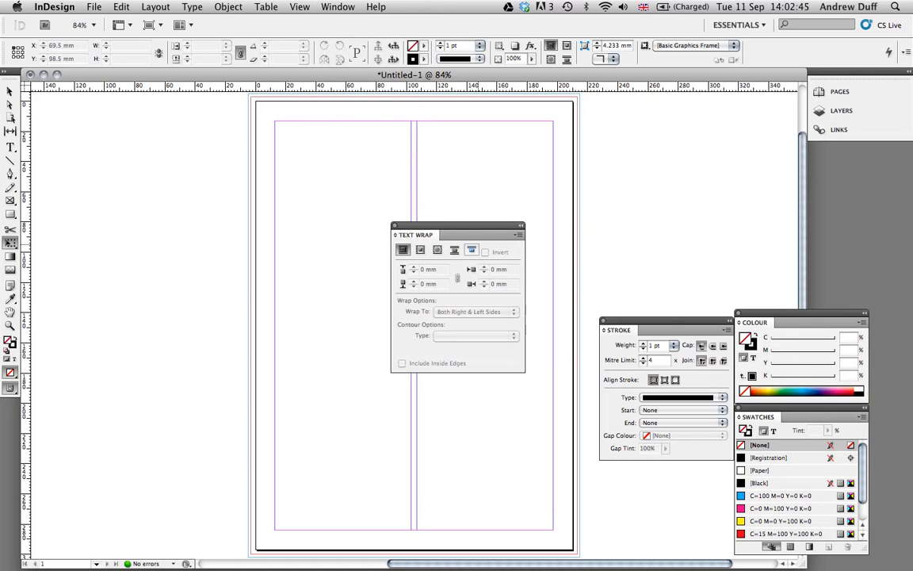
mouse_move(475, 223)
mouse_down()
mouse_move(840, 159)
mouse_move(739, 162)
mouse_move(852, 162)
mouse_move(818, 160)
mouse_move(862, 149)
mouse_move(847, 157)
mouse_up()
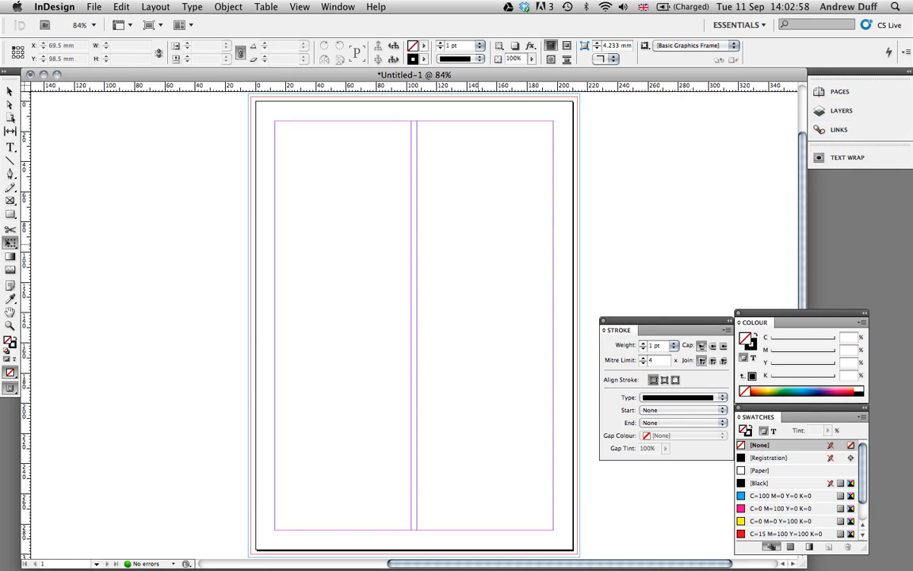
Detach the Text Wrap panel from the dock as a floating icon, and expand and collapse it.
drag(841, 157, 687, 187)
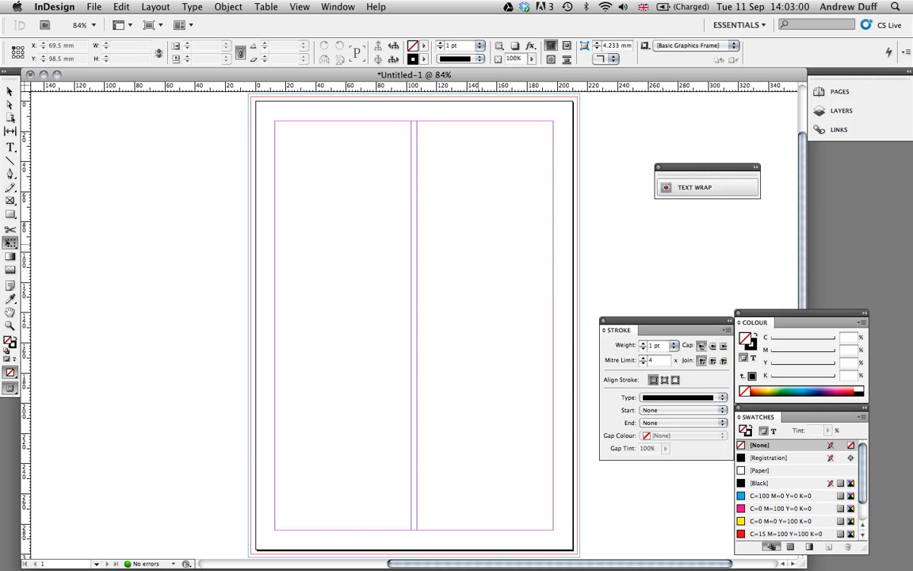
click(689, 187)
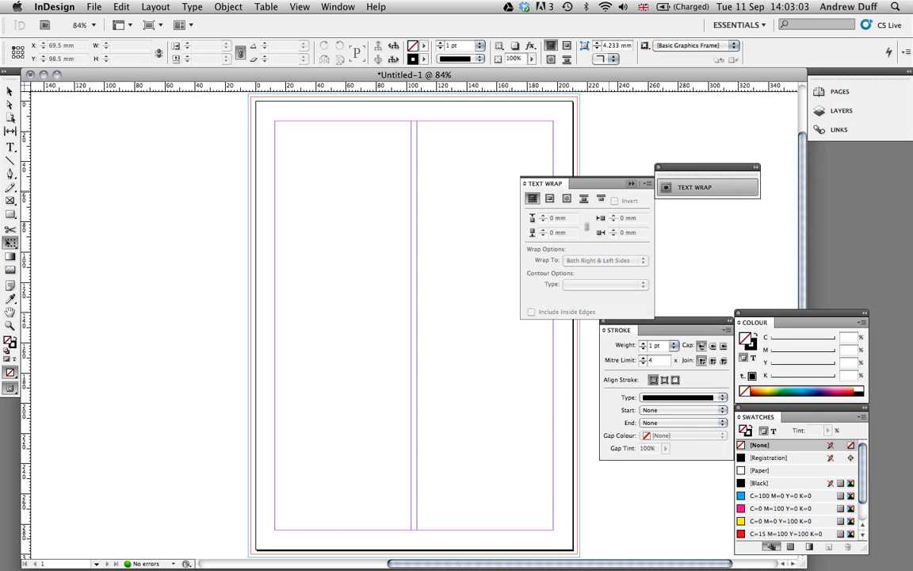
click(633, 184)
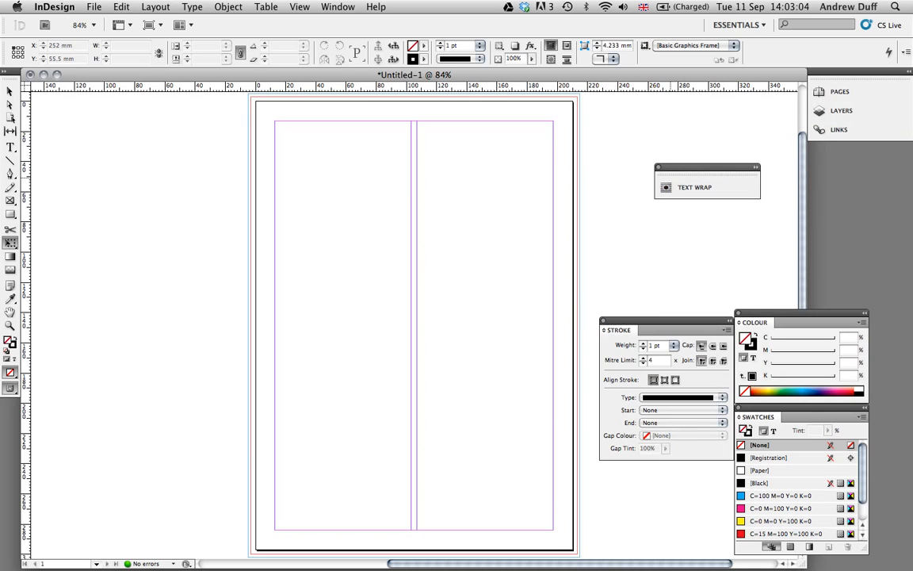
Move the floating Text Wrap panel further up, then show the Gradient panel and place it above the Stroke panel.
drag(707, 167, 721, 118)
click(338, 6)
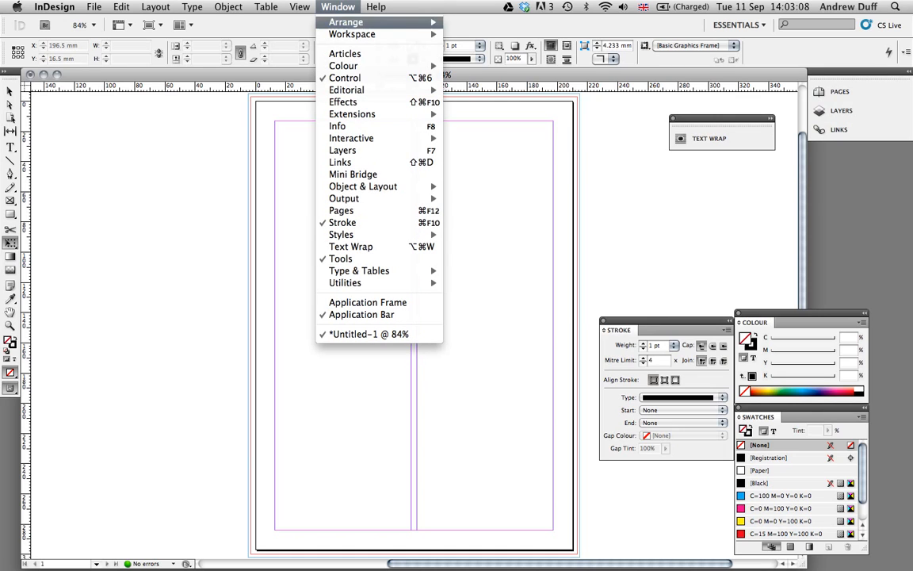
mouse_move(349, 66)
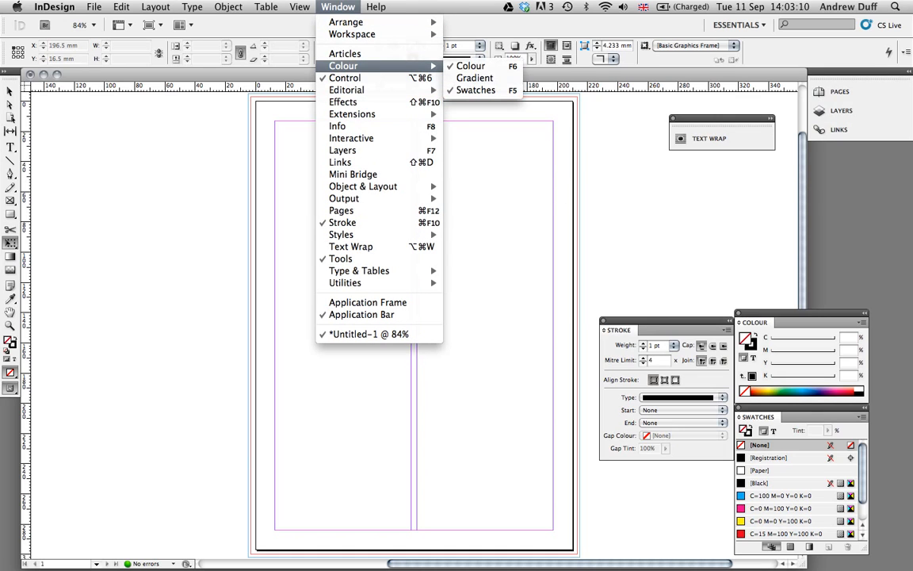
click(474, 77)
mouse_move(455, 255)
mouse_down()
mouse_move(664, 221)
mouse_move(669, 206)
mouse_up()
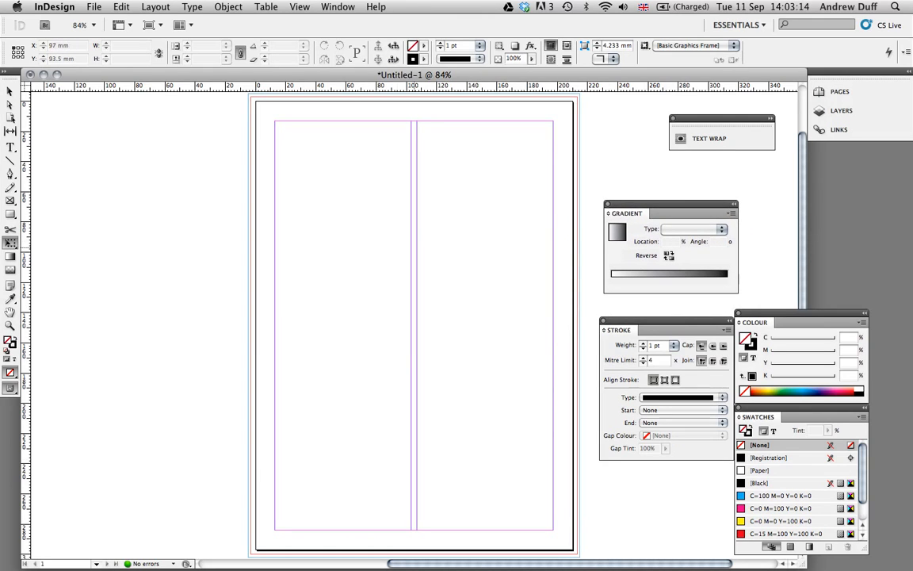
Close the floating Stroke, Colour, Swatches, Gradient and Text Wrap panels.
click(604, 321)
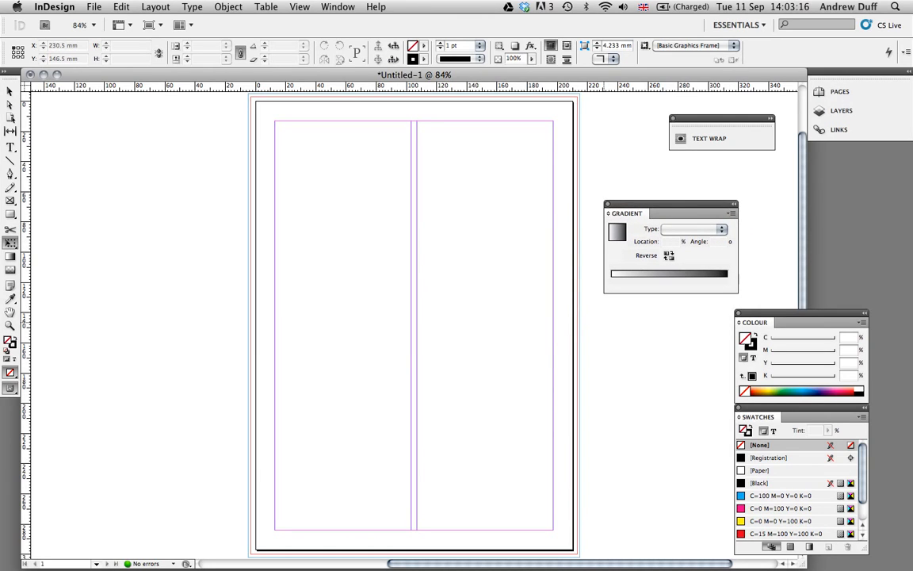
click(739, 313)
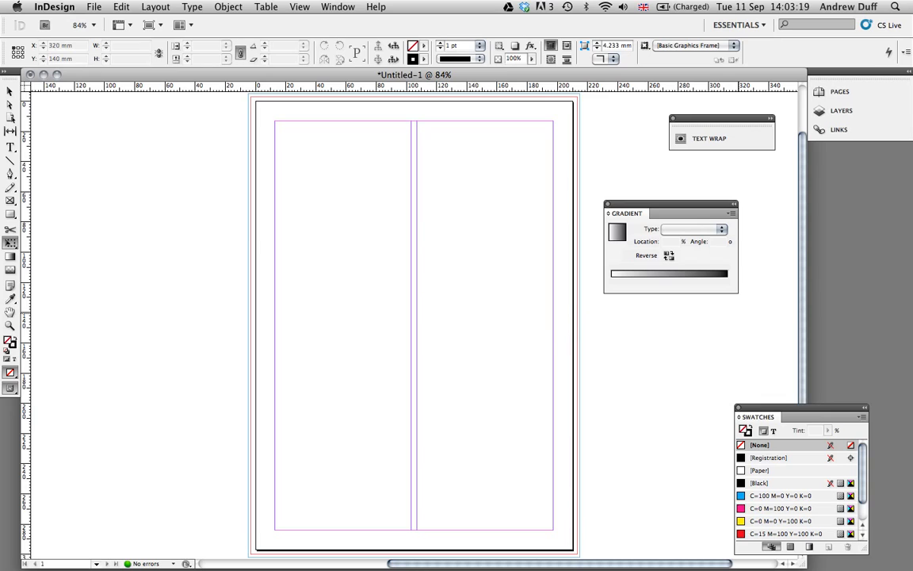
click(739, 407)
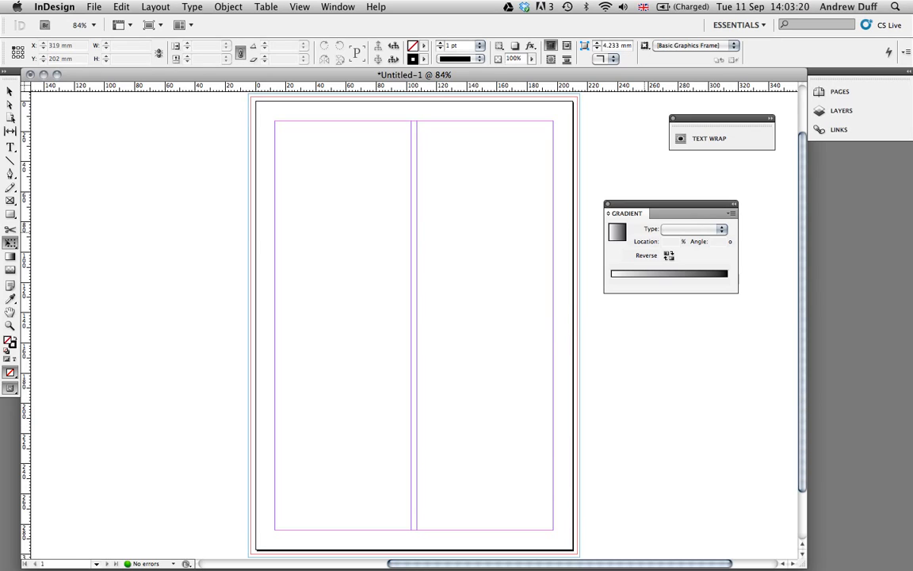
click(607, 204)
click(672, 118)
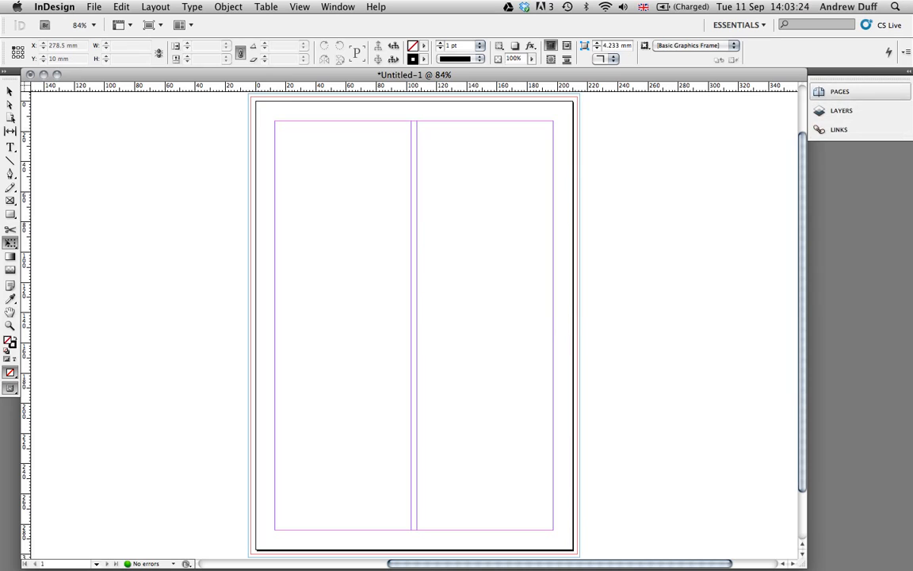
Expand and collapse the docked Pages panel, and reset the Essentials workspace to its default layout.
click(839, 91)
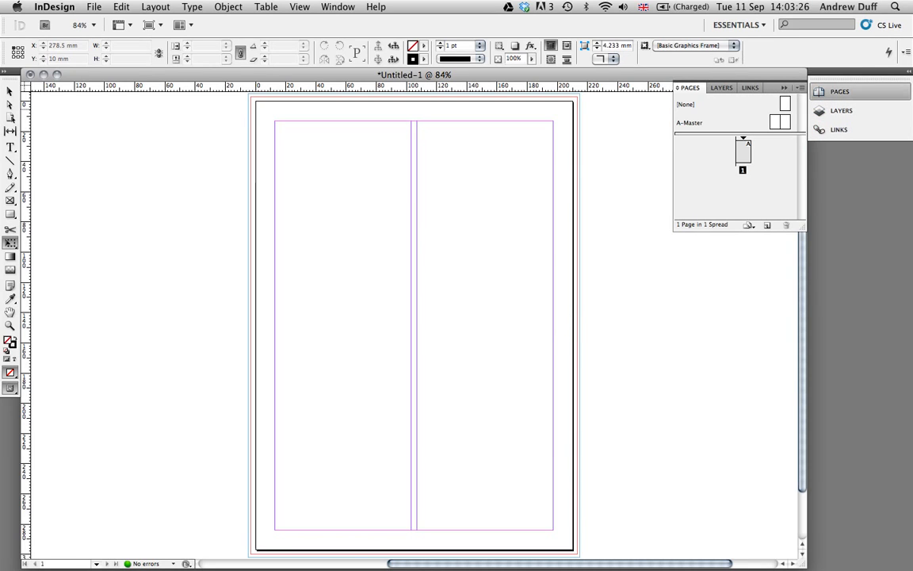
click(840, 91)
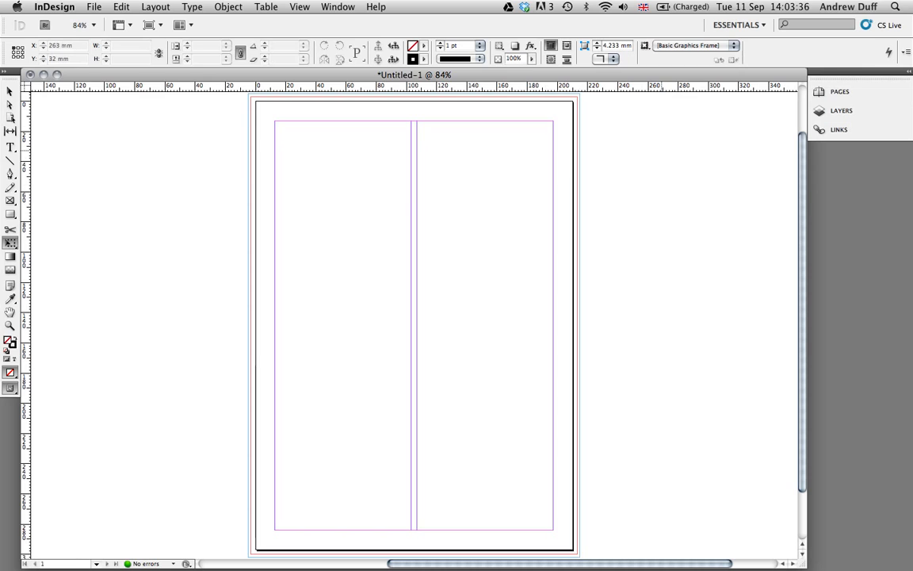
click(738, 25)
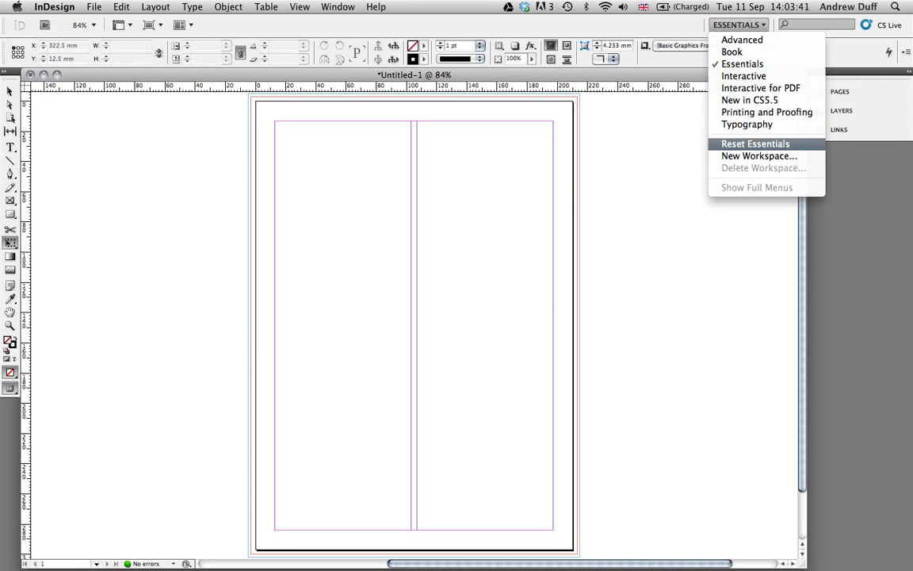
click(755, 144)
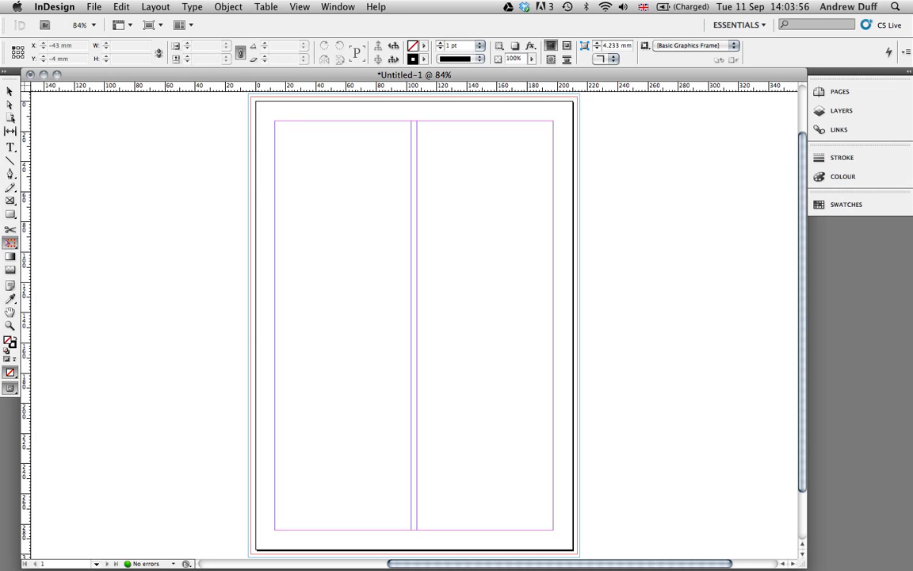
Hide the document rulers and toggle them until they are shown again.
click(299, 6)
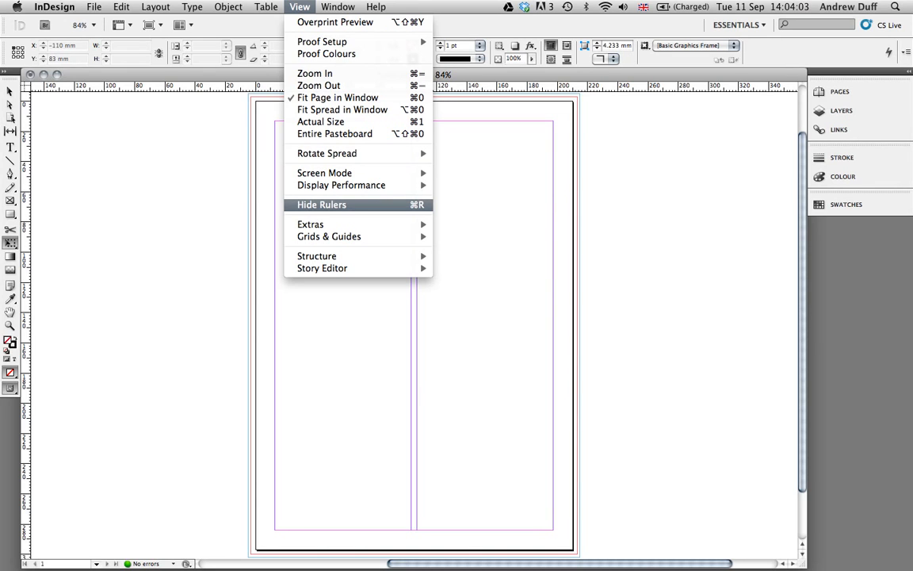
click(321, 205)
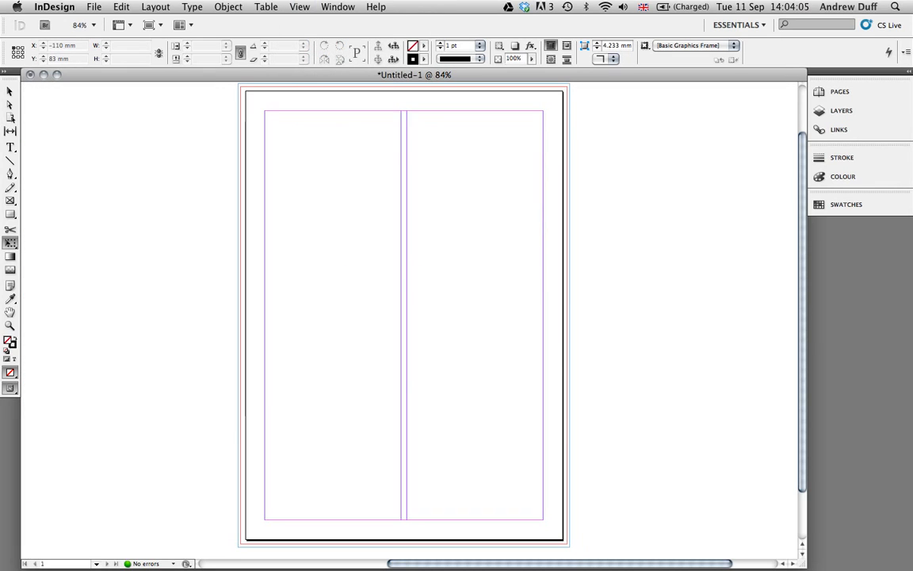
key(super+r)
key(super+r)
key(super+r)
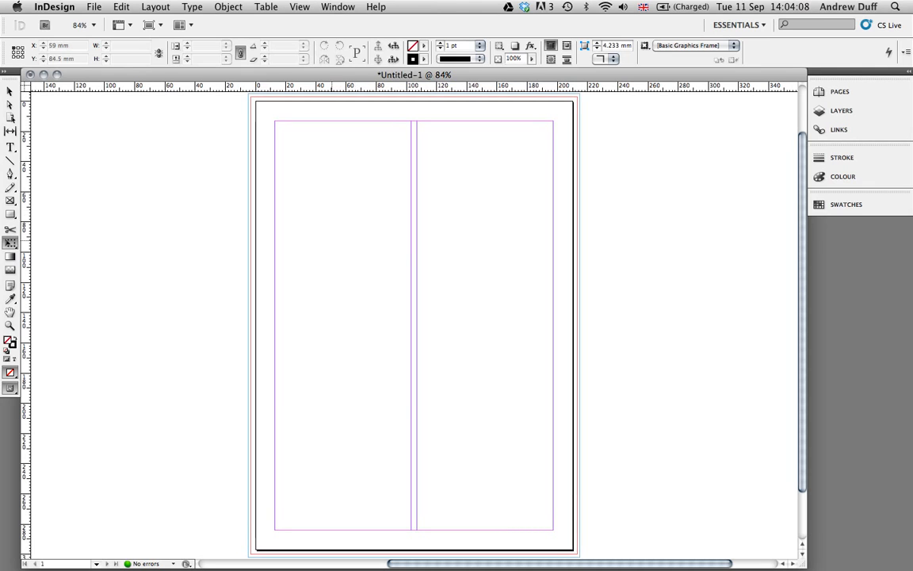
click(299, 7)
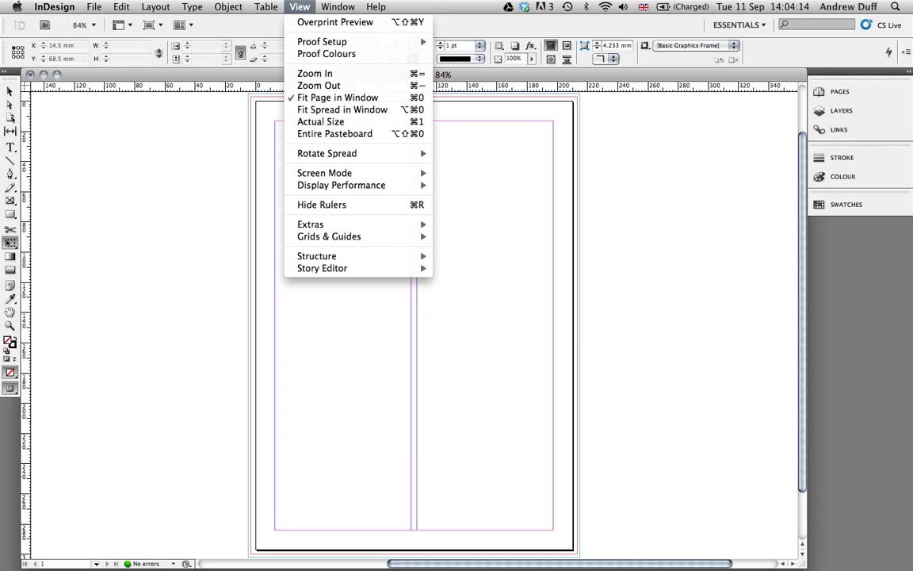
click(269, 7)
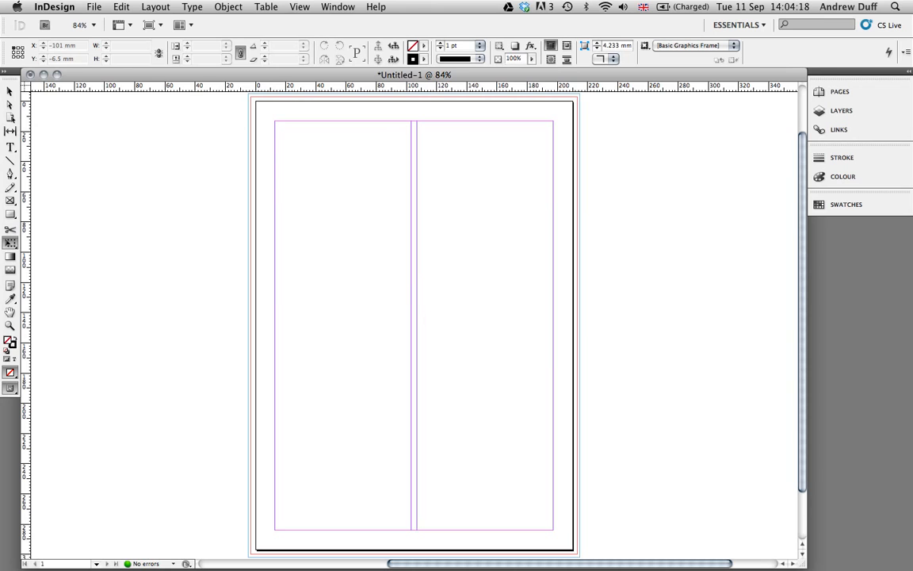
Place two horizontal ruler guides, the upper at about 120.5 mm and one just below it, and two vertical guides at about 58 mm and 152 mm.
drag(90, 85, 133, 296)
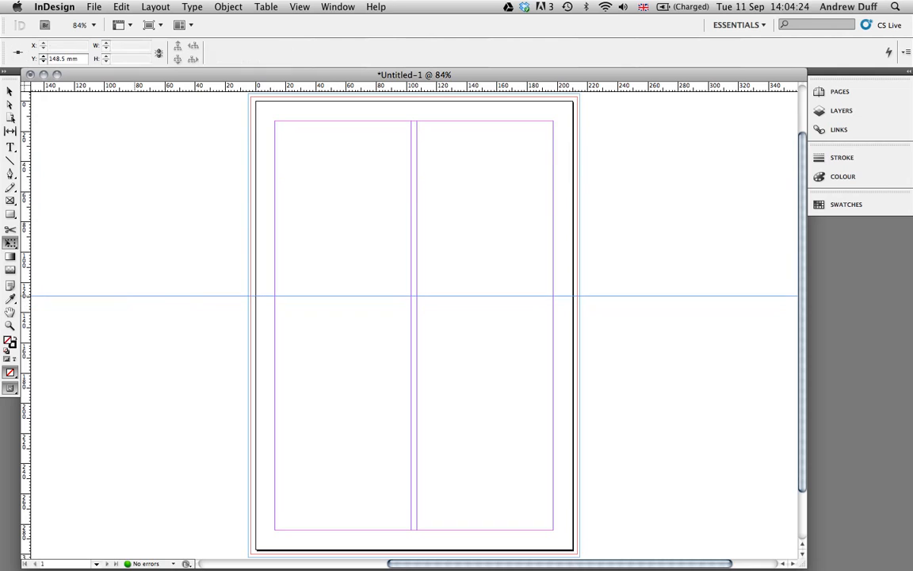
drag(226, 171, 228, 283)
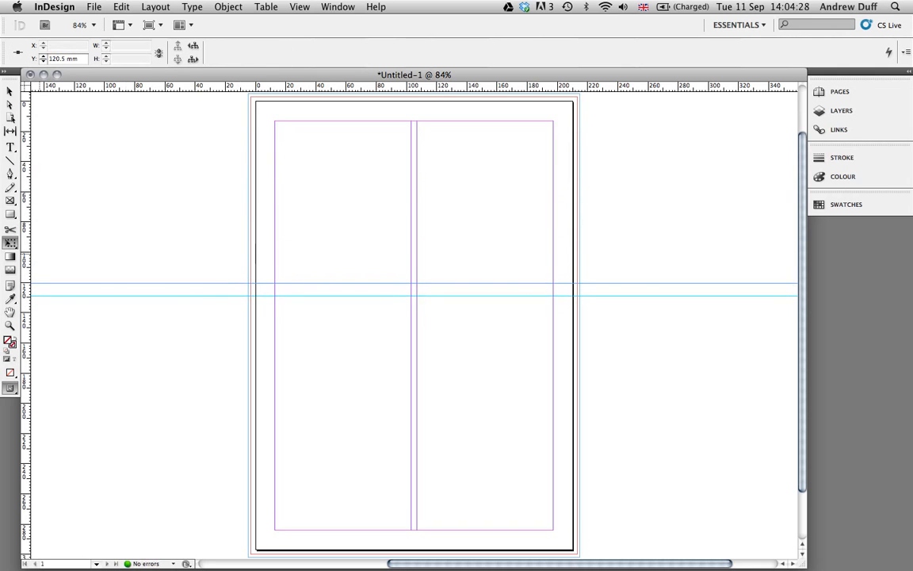
drag(24, 236, 343, 248)
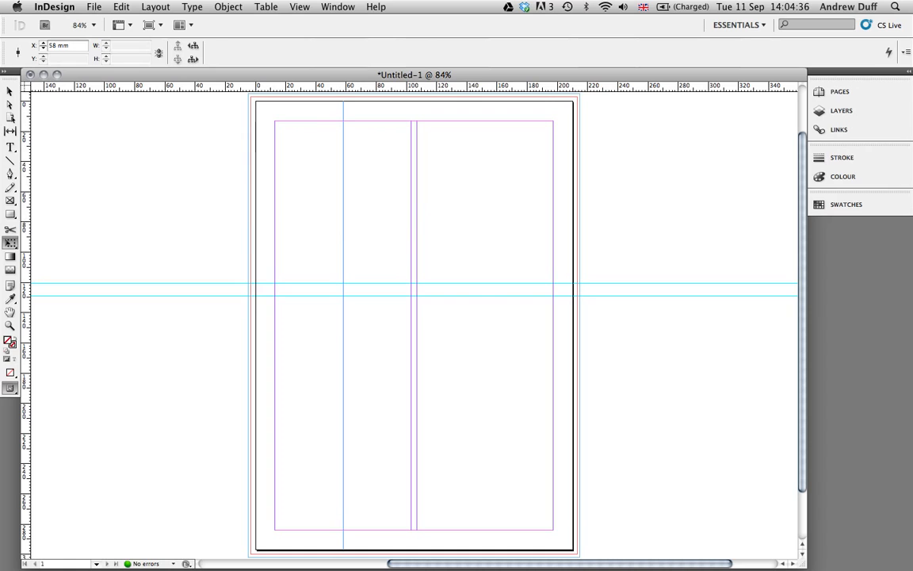
drag(24, 203, 485, 205)
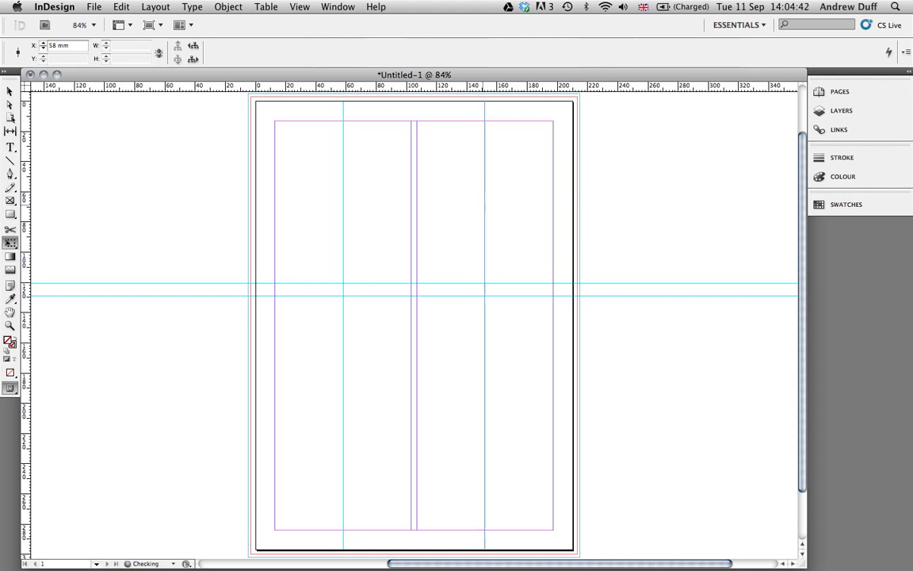
Turn off Snap to Guides for the document.
click(338, 7)
mouse_move(299, 6)
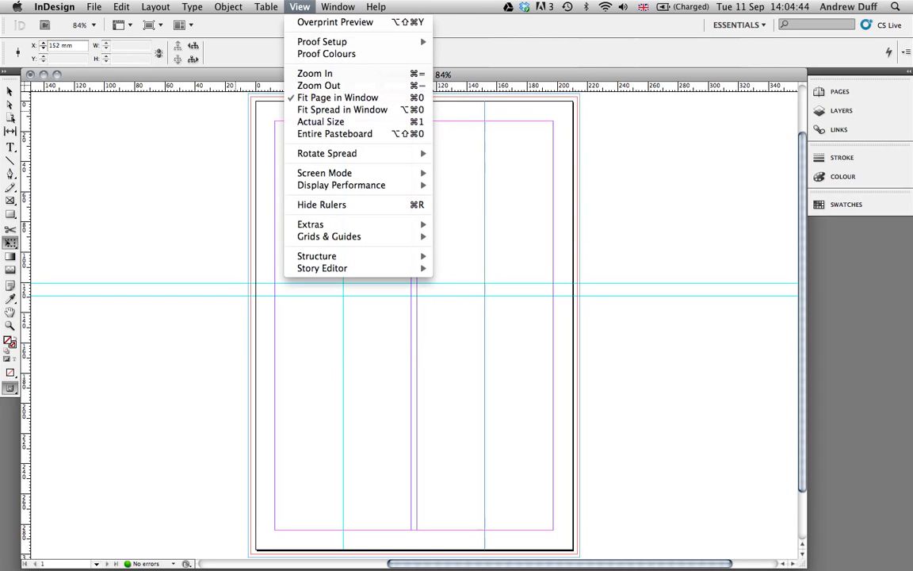
mouse_move(317, 224)
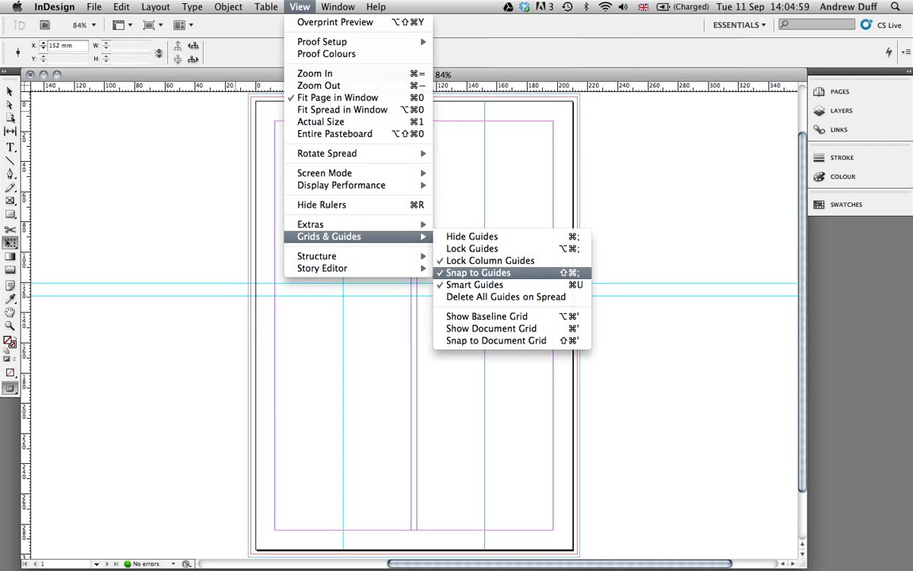
click(479, 273)
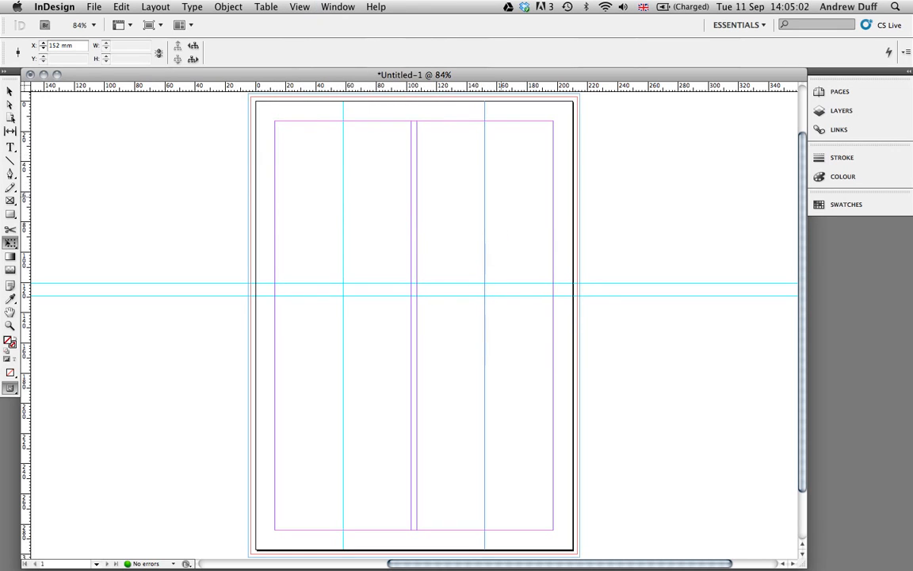
Using the Selection tool, position a vertical guide at 58 mm within the first column of the page.
key(v)
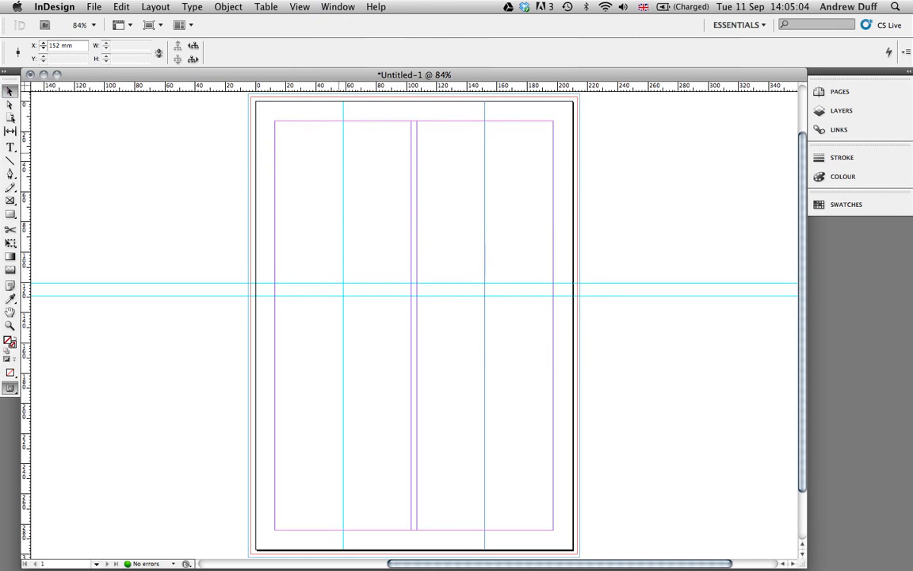
drag(24, 150, 343, 157)
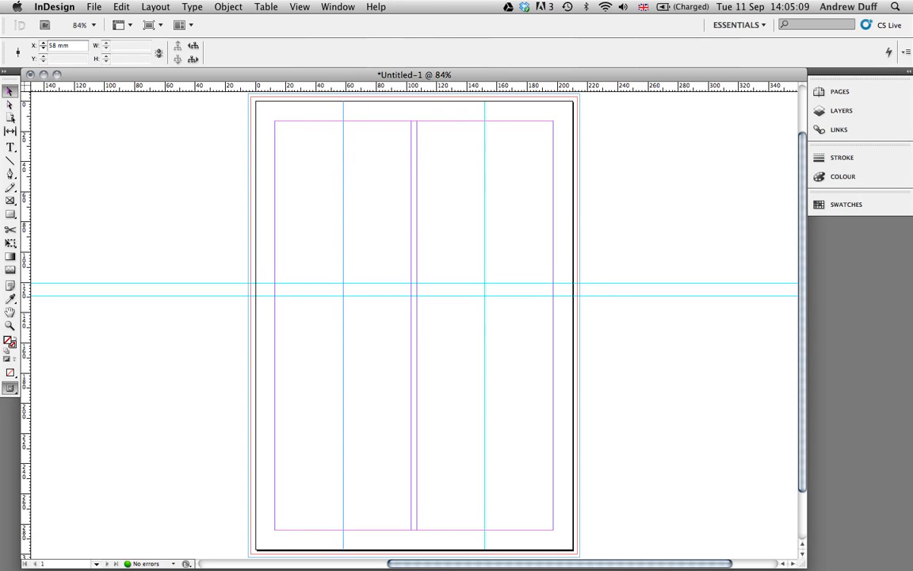
key(a)
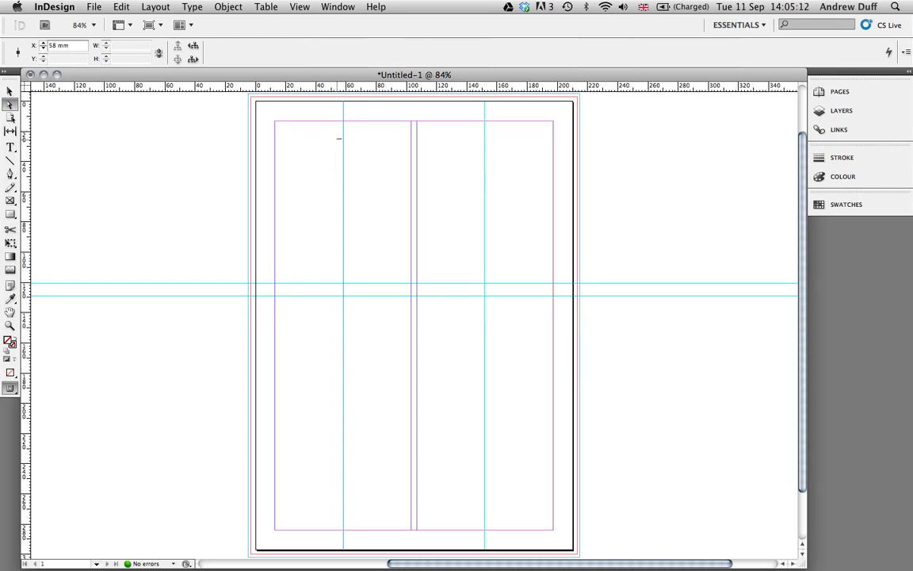
click(311, 139)
click(9, 91)
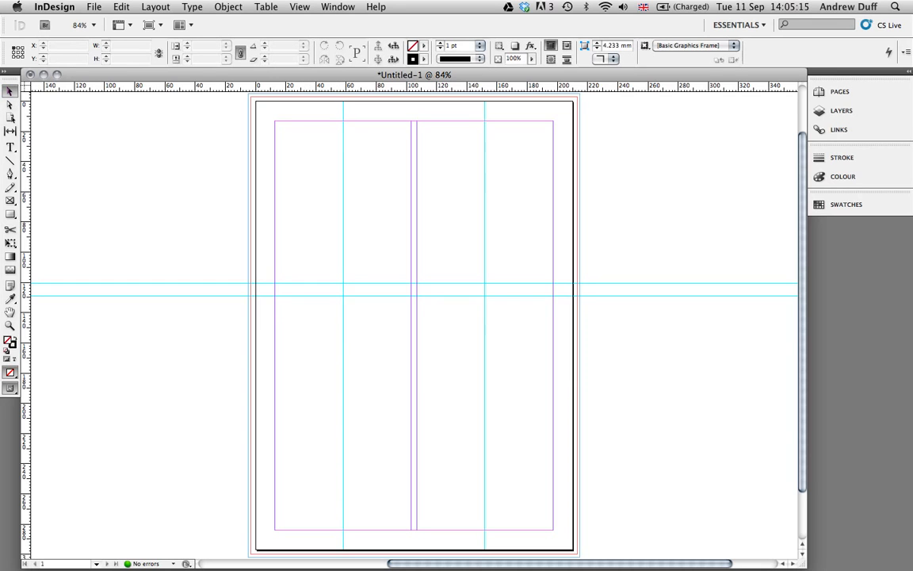
drag(24, 123, 343, 139)
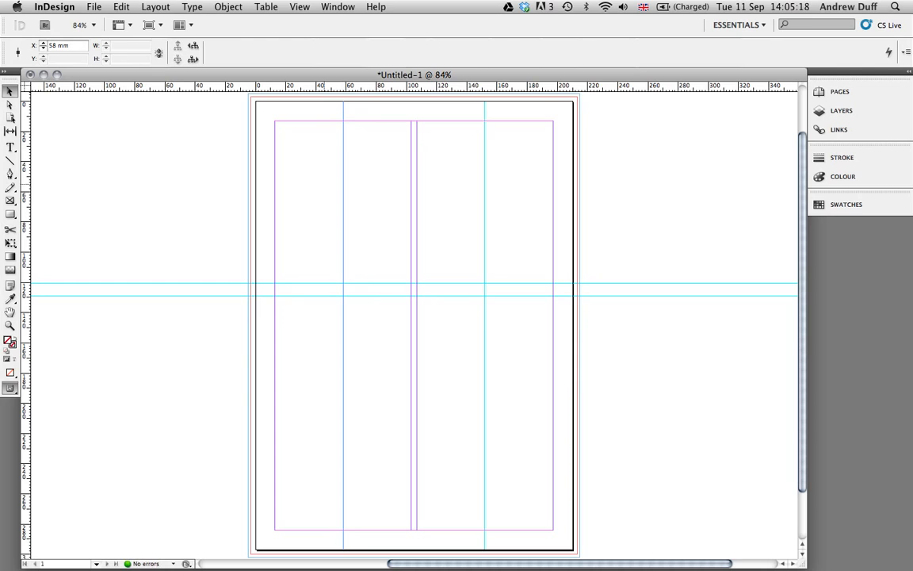
Turn Snap to Guides back on for the document.
click(299, 7)
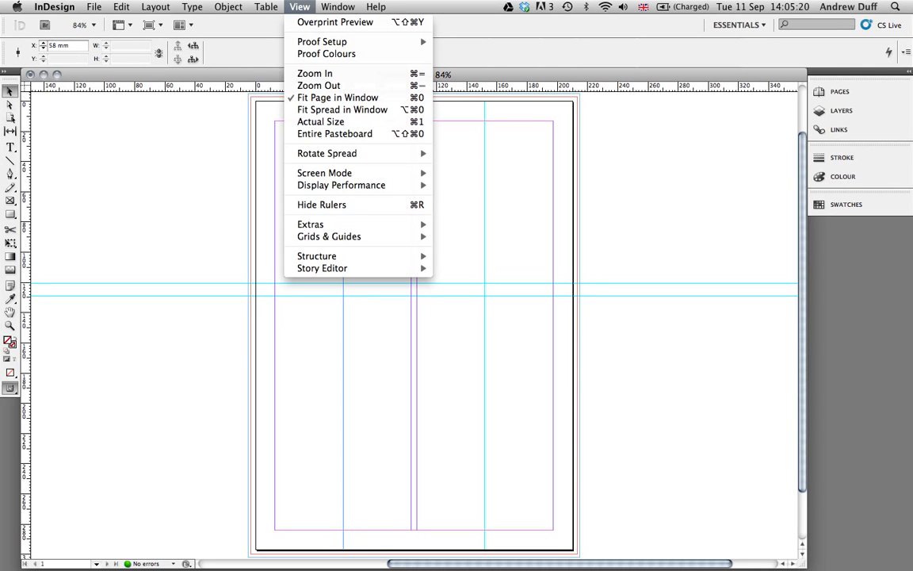
mouse_move(357, 237)
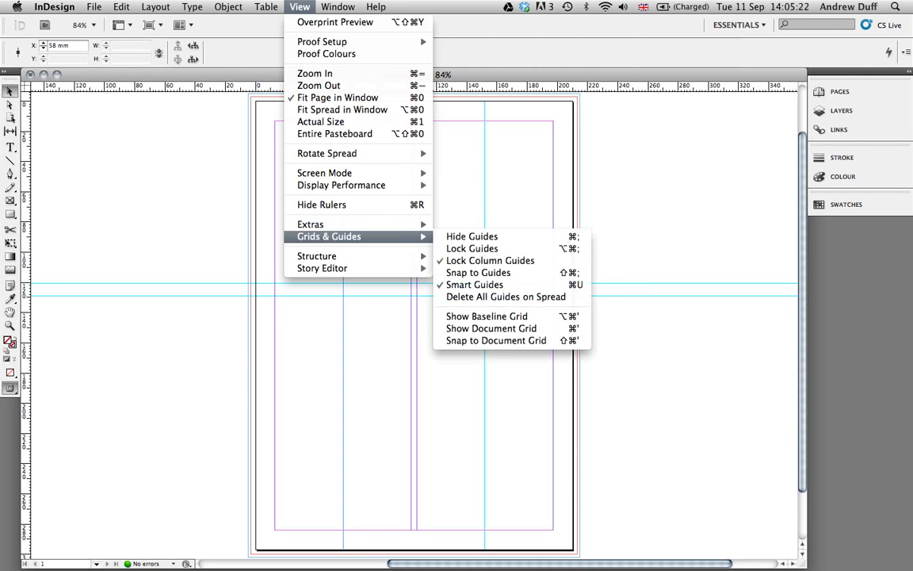
click(489, 260)
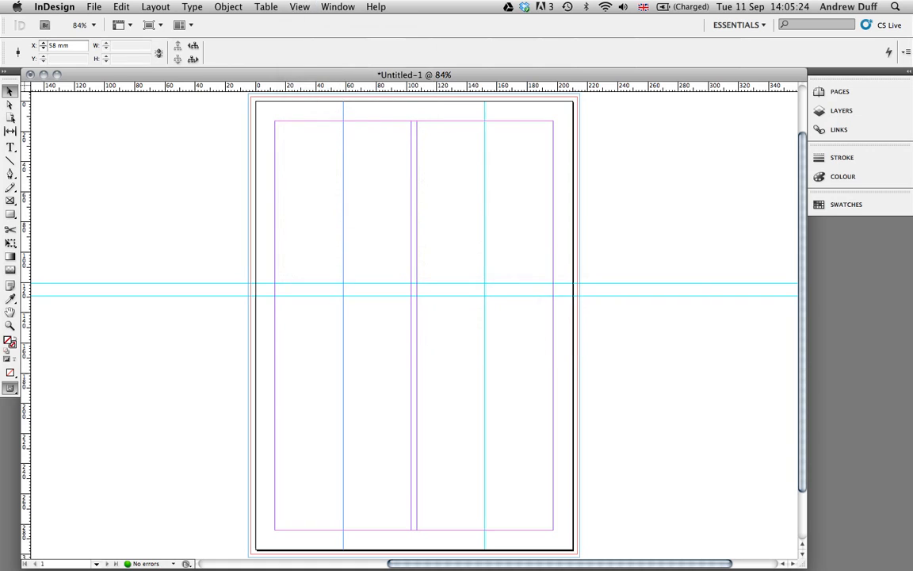
Show the document grid across the page and pasteboard.
click(300, 7)
mouse_move(357, 236)
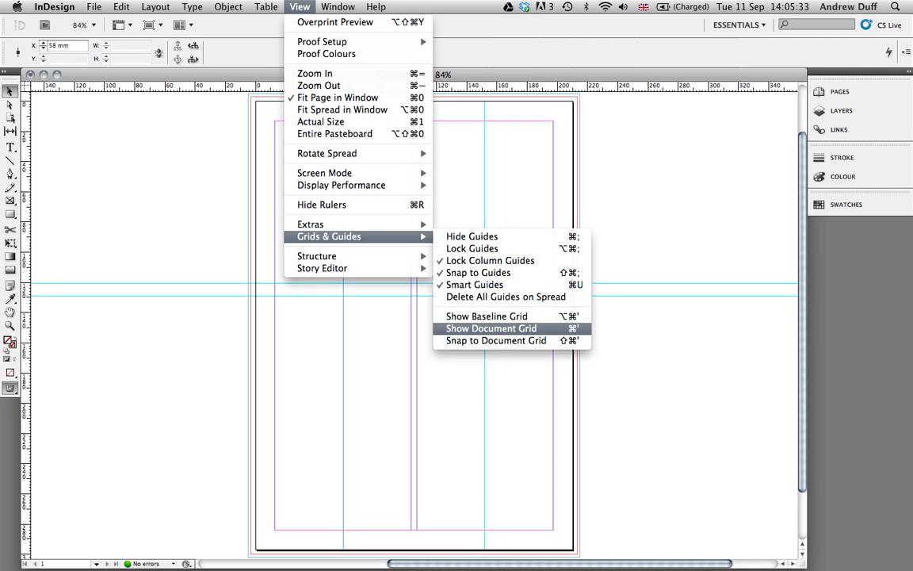
click(491, 328)
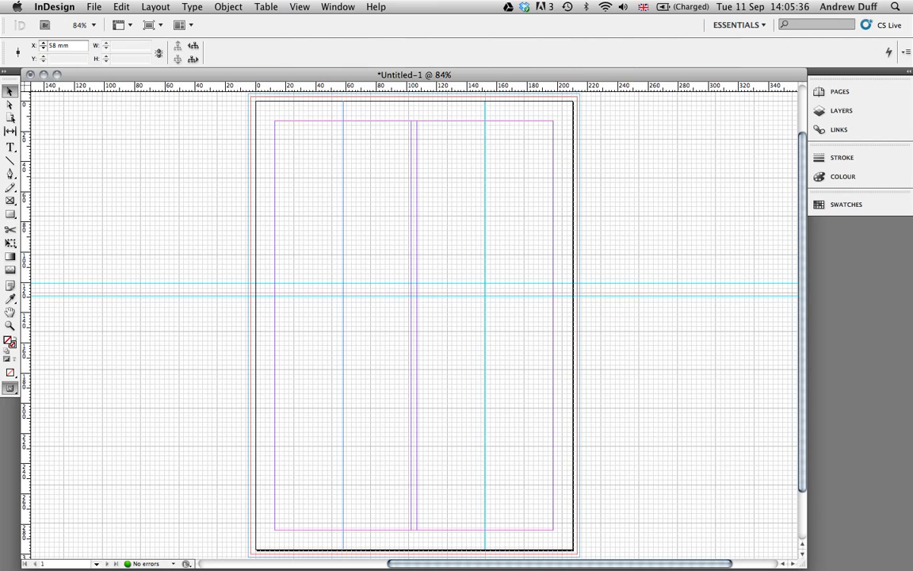
click(300, 7)
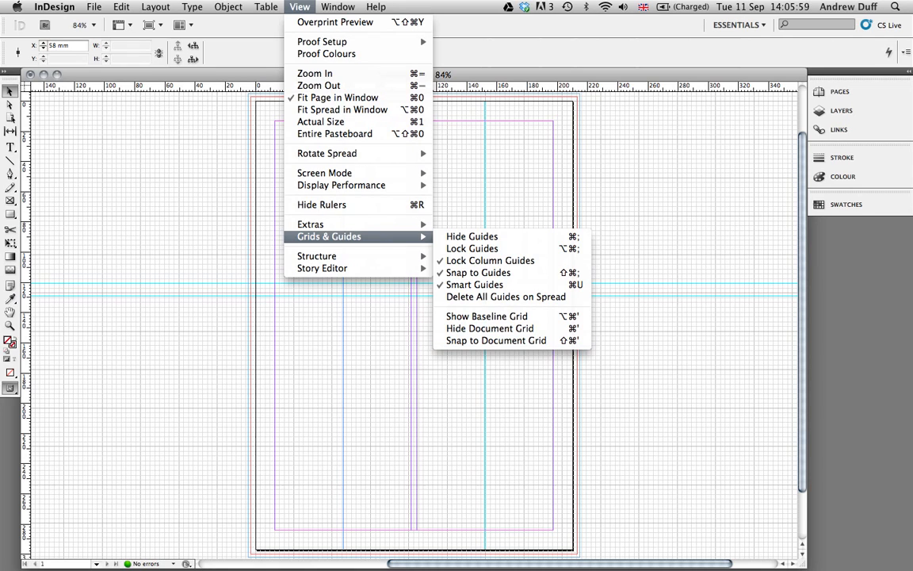
key(Escape)
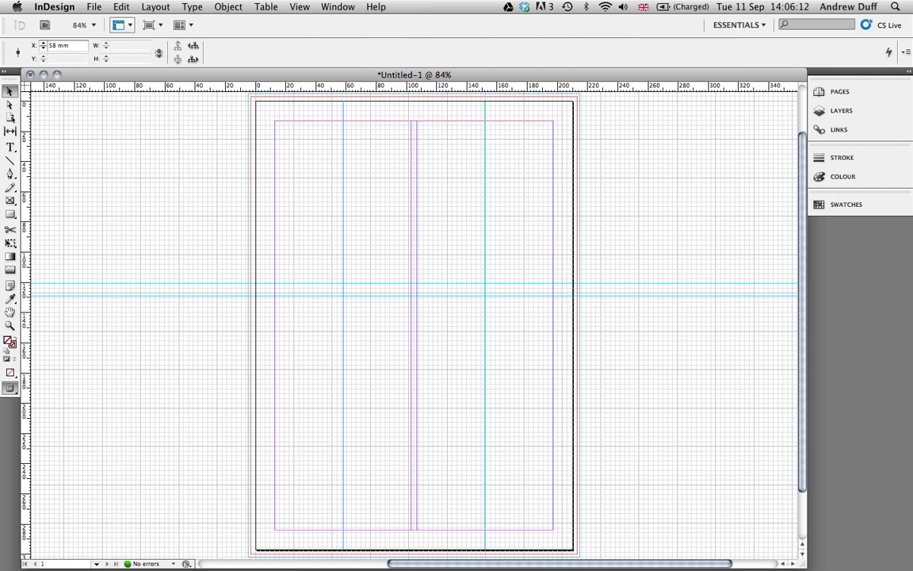
click(93, 7)
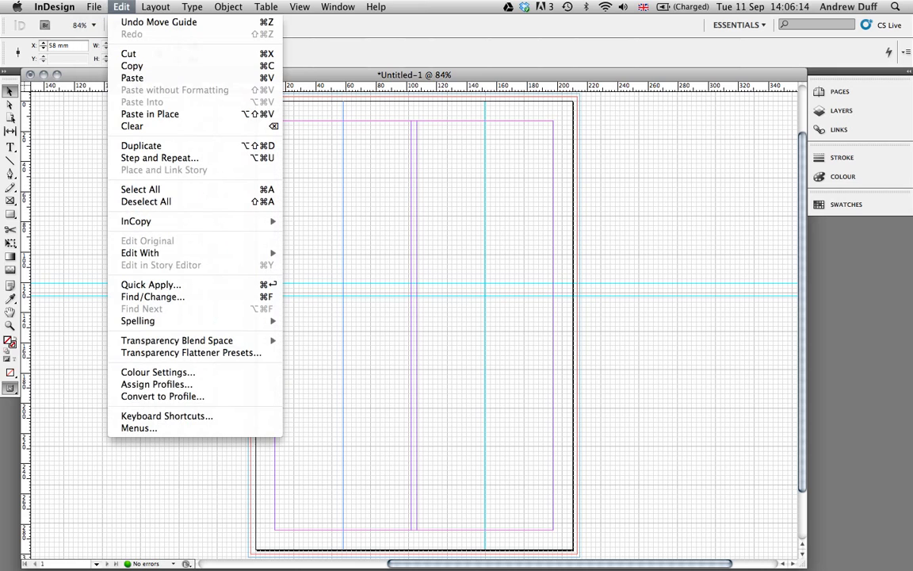
mouse_move(155, 6)
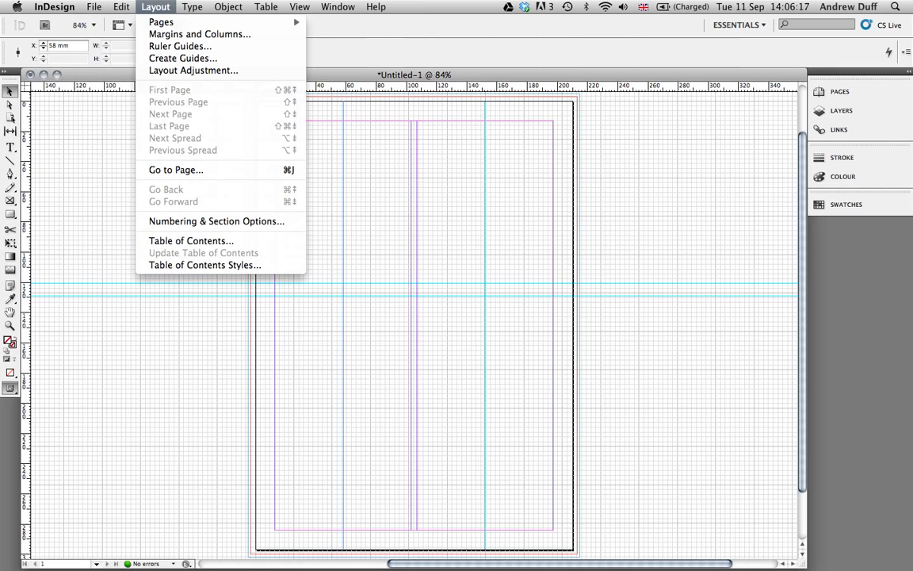
mouse_move(192, 6)
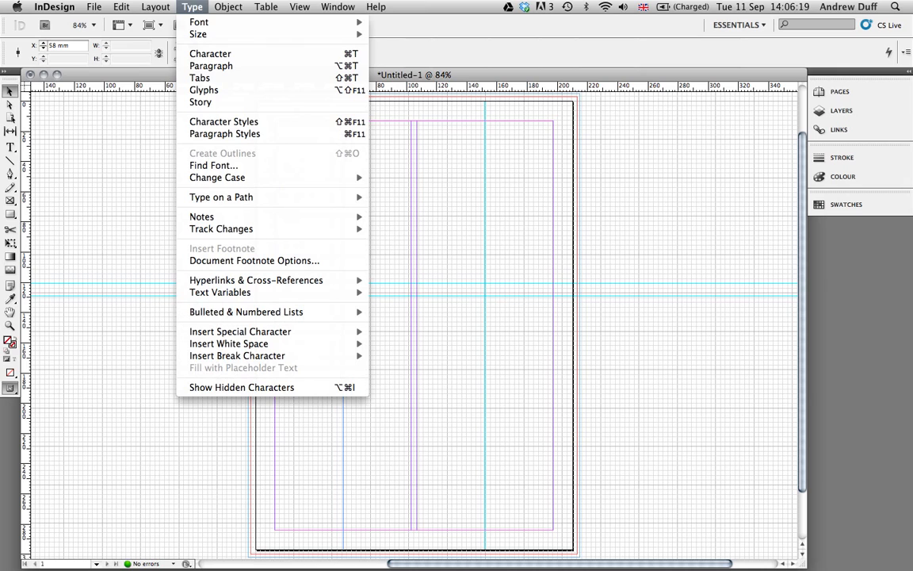
mouse_move(228, 7)
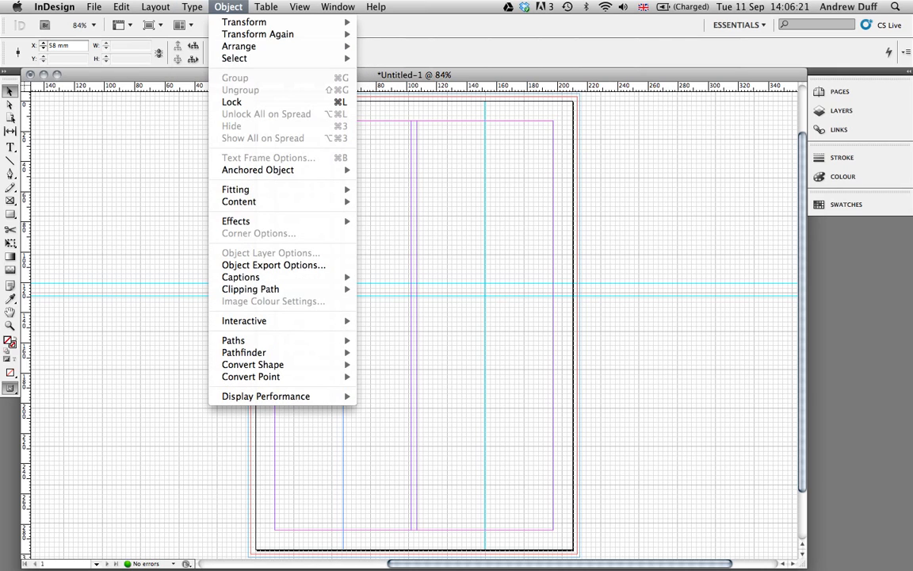
mouse_move(266, 6)
mouse_move(300, 7)
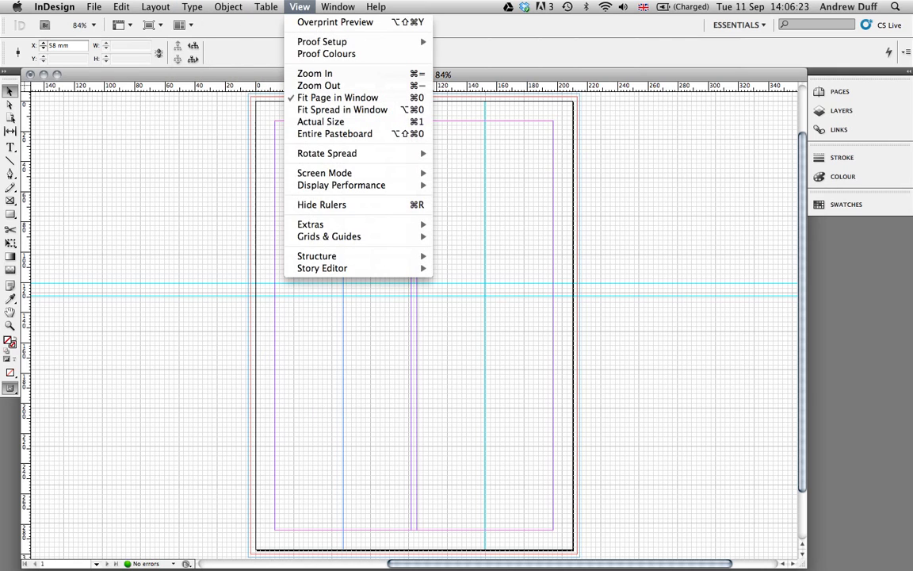
mouse_move(337, 7)
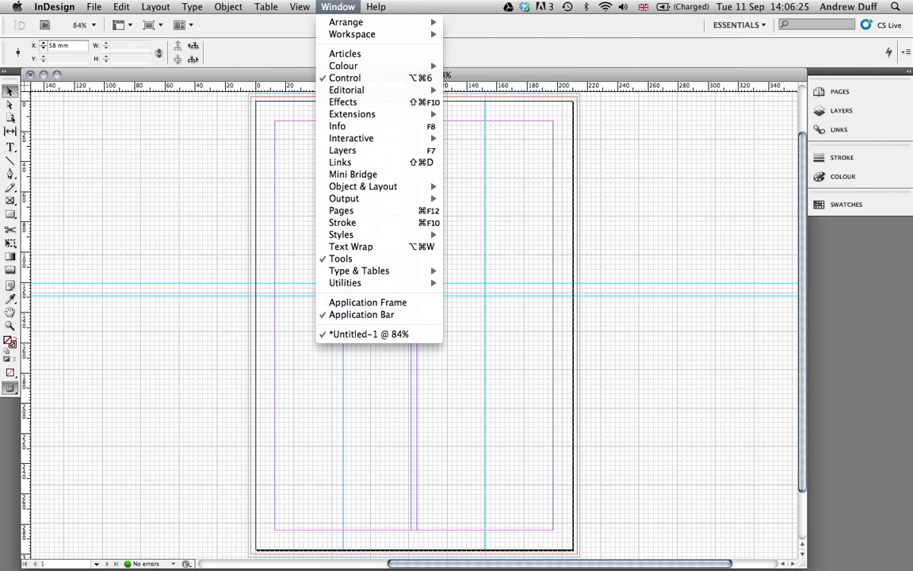
mouse_move(376, 6)
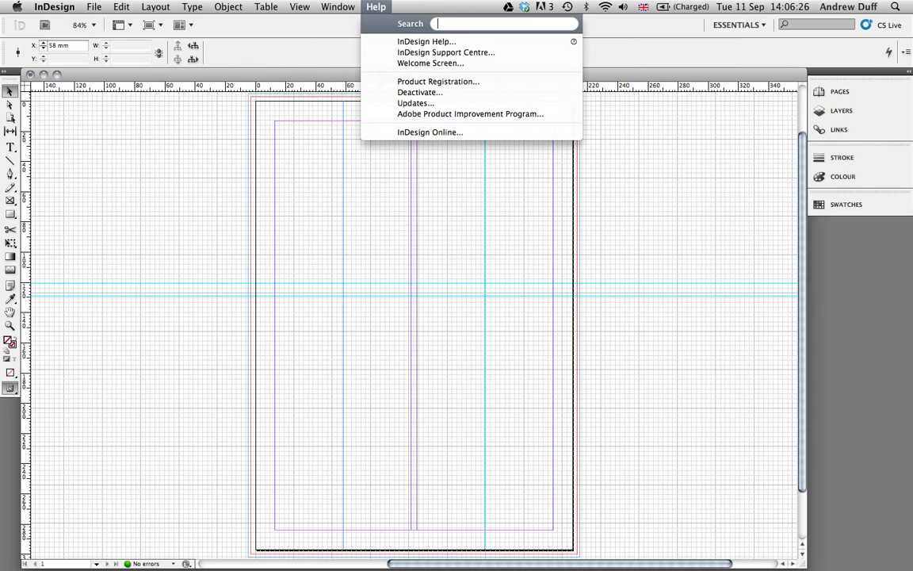